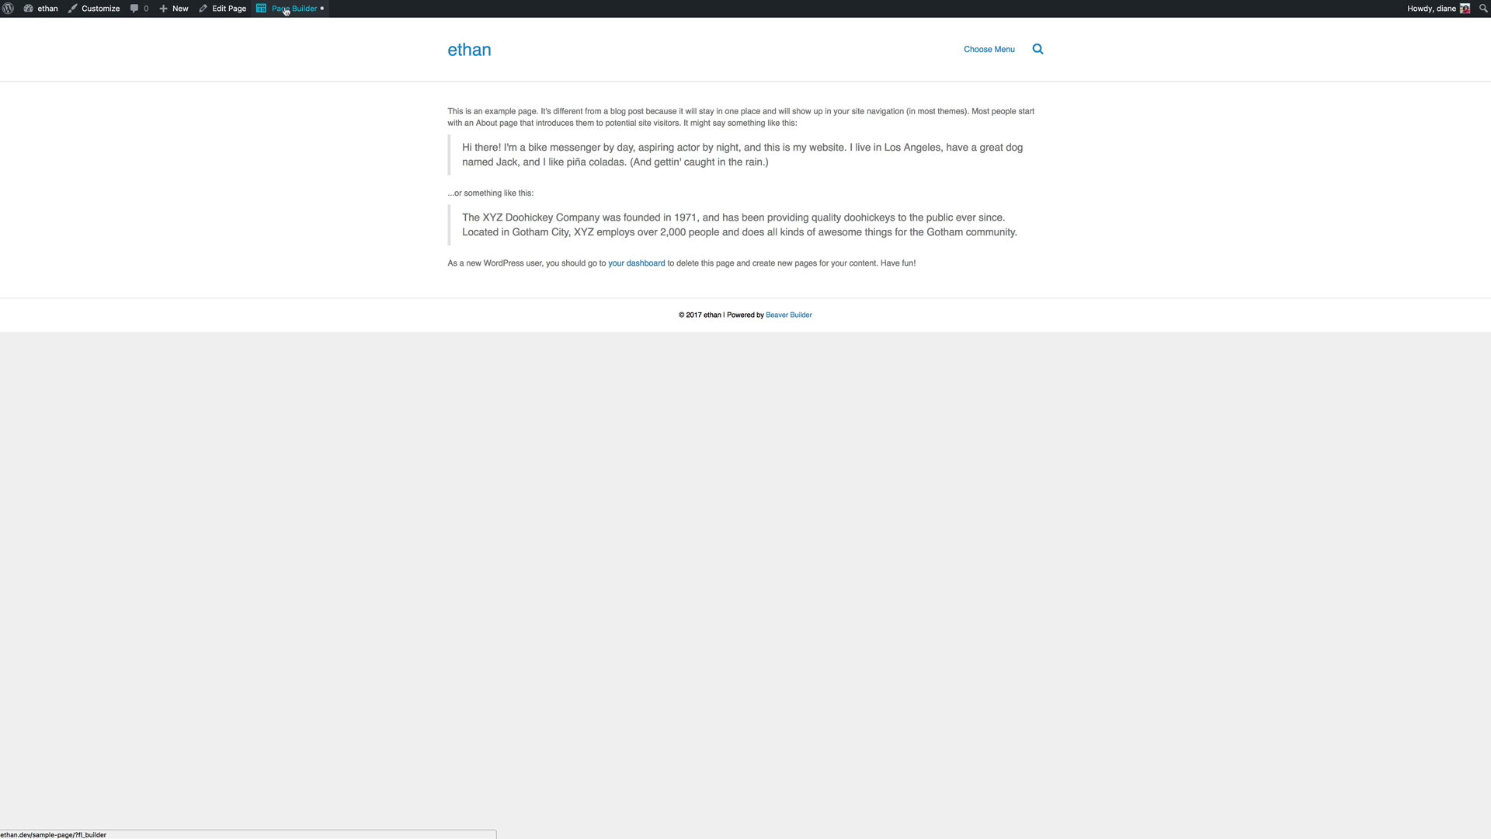
Launch Beaver Builder on the Sample Page and briefly check the Tools menu.
{"action": "left_click", "coordinate": [286, 10]}
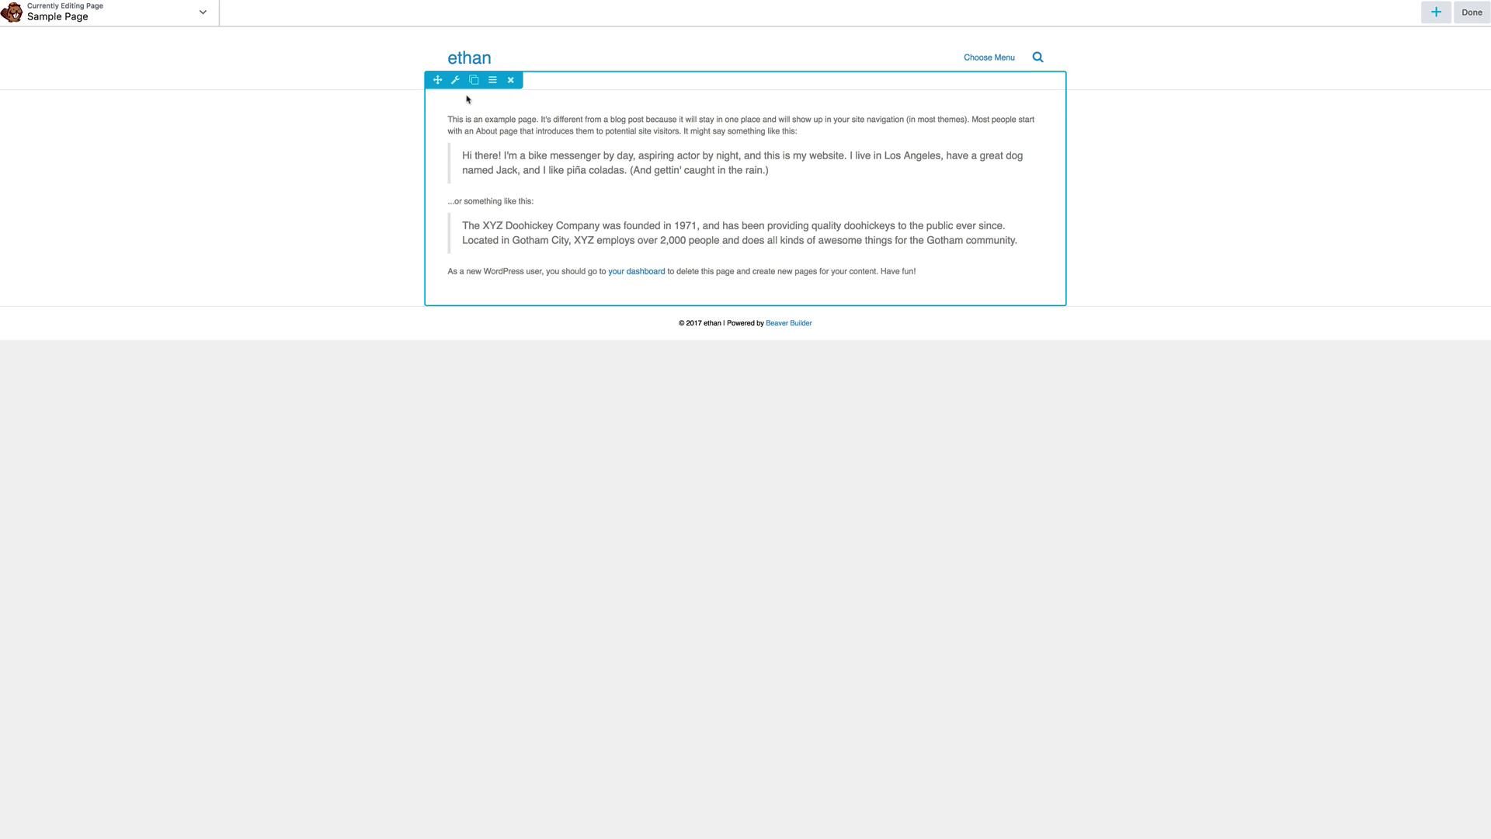
{"action": "mouse_move", "coordinate": [665, 105]}
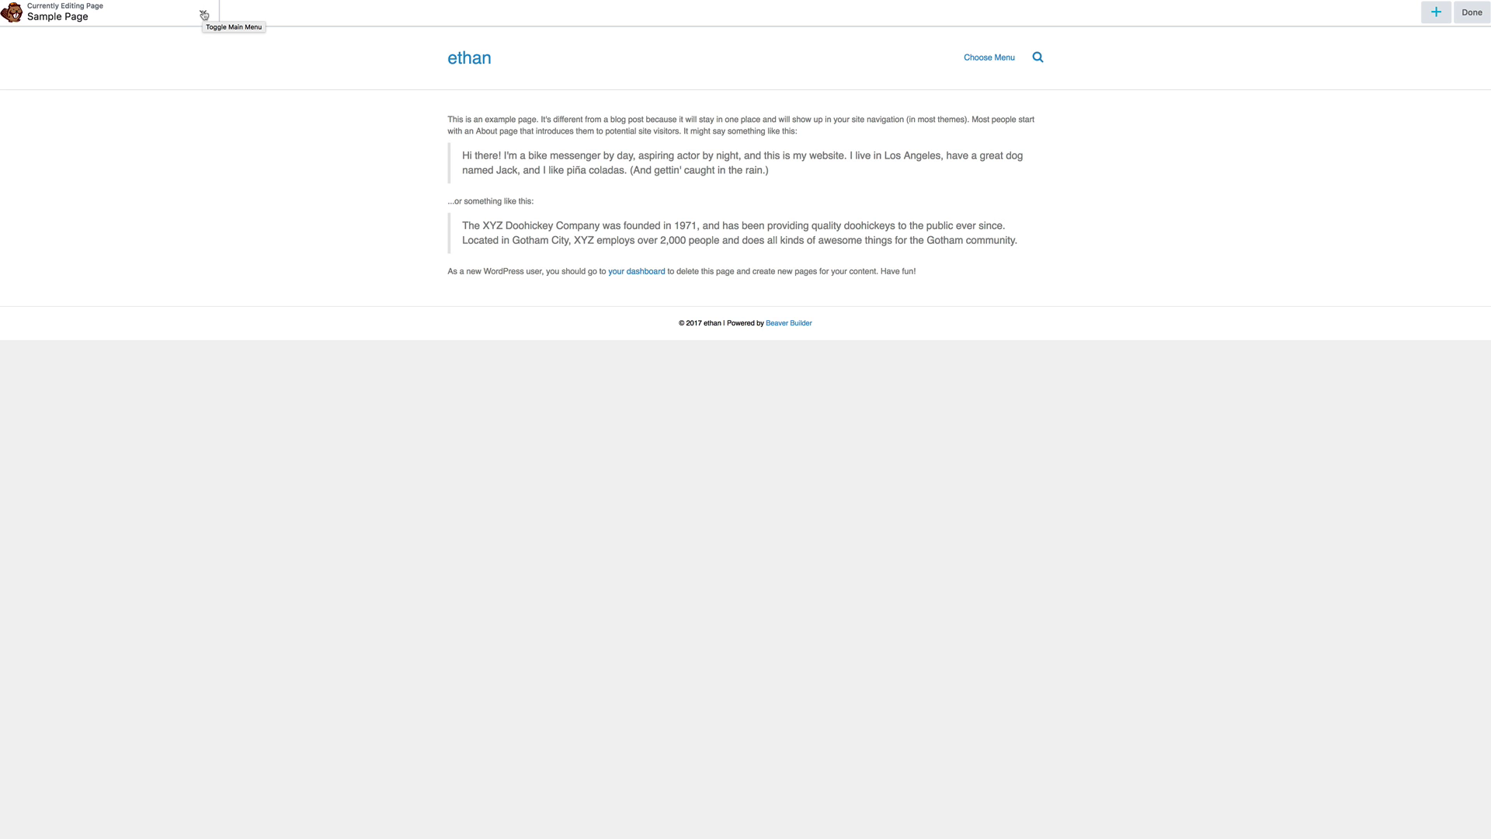
{"action": "left_click", "coordinate": [203, 14]}
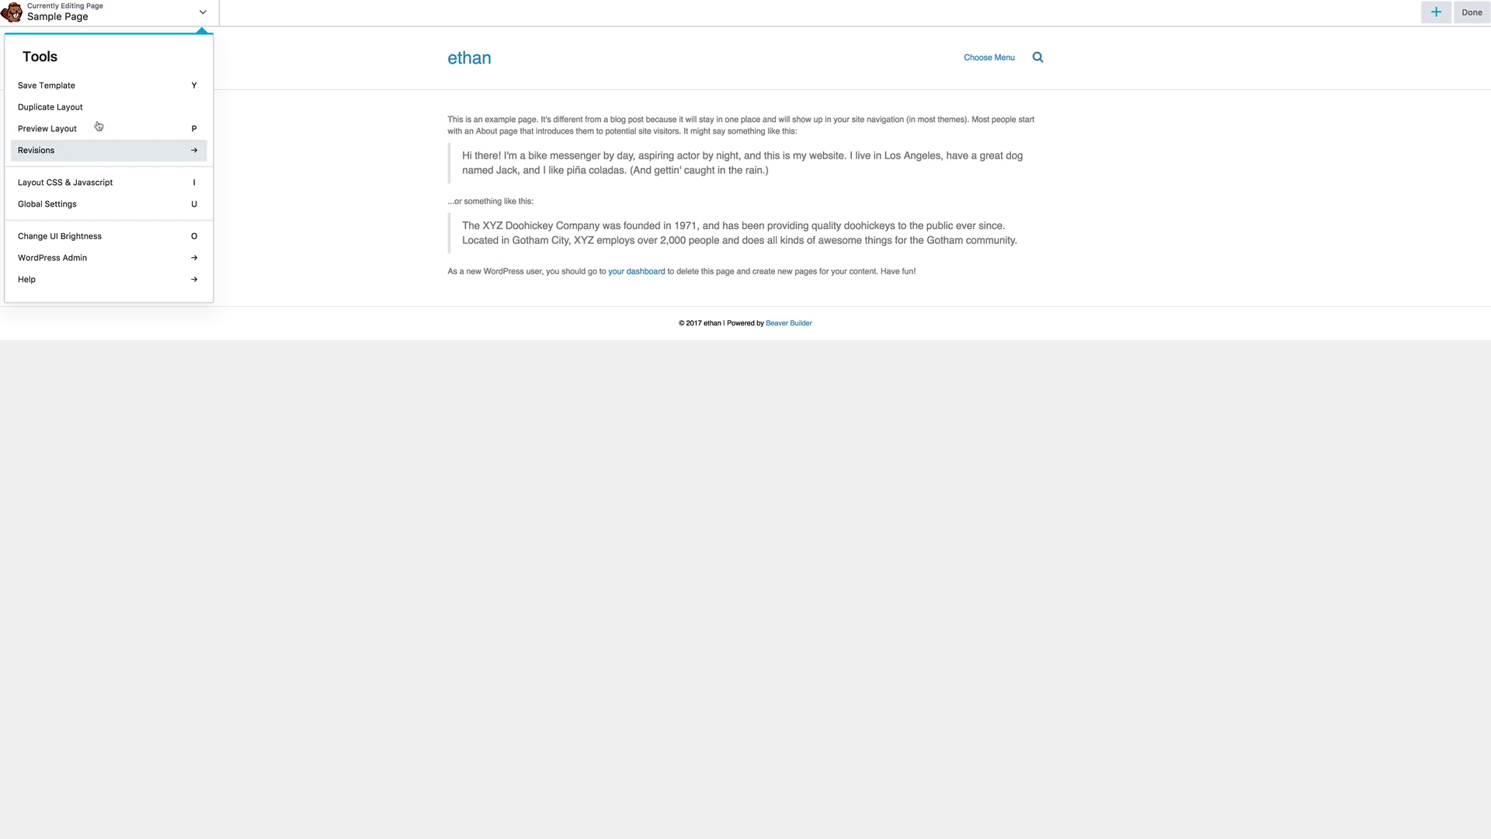
{"action": "left_click", "coordinate": [1382, 21]}
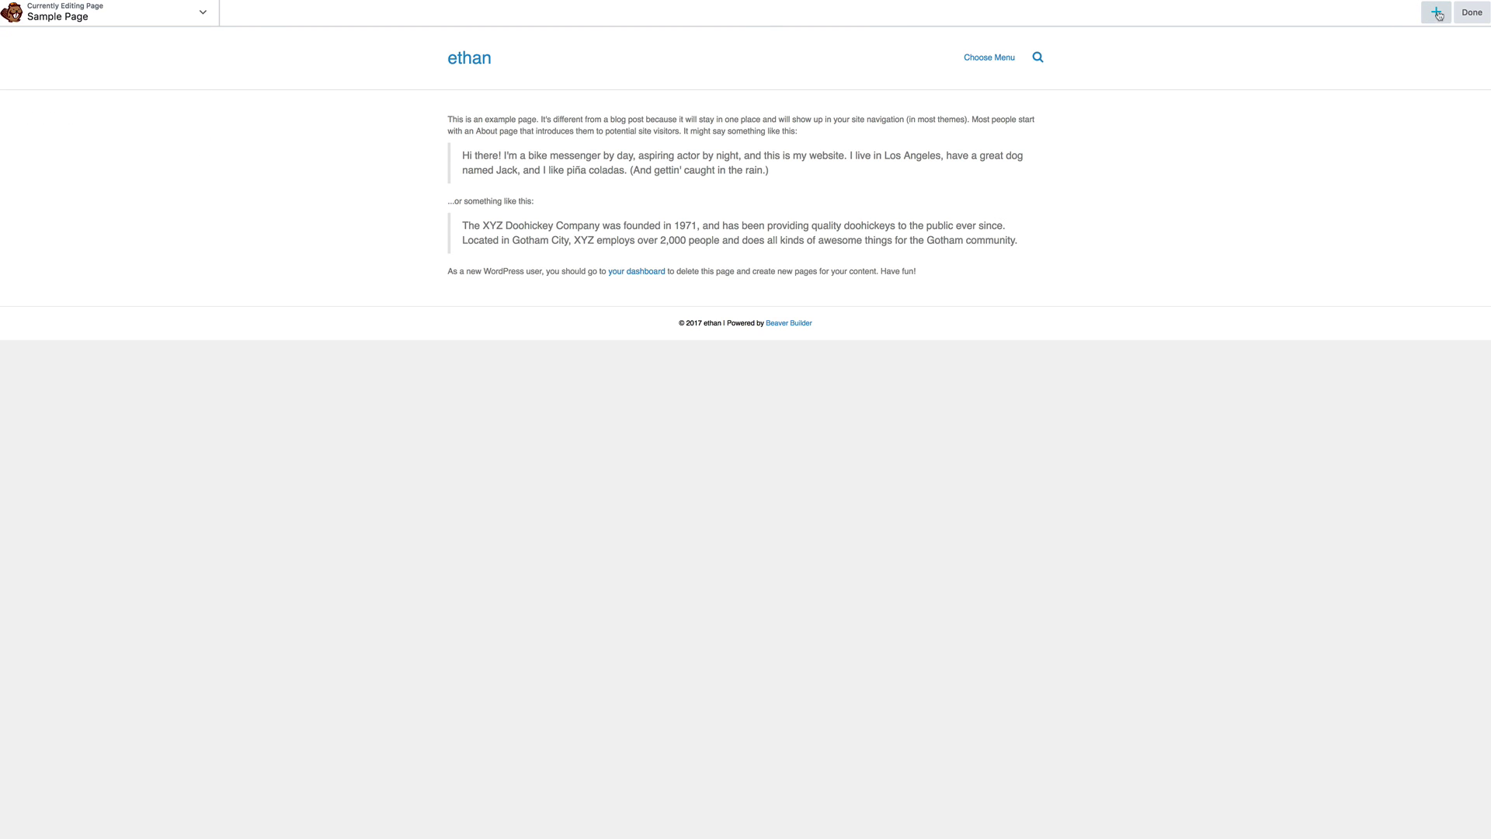
Browse the list of content modules in the Modules panel, then close it.
{"action": "left_click", "coordinate": [1437, 14]}
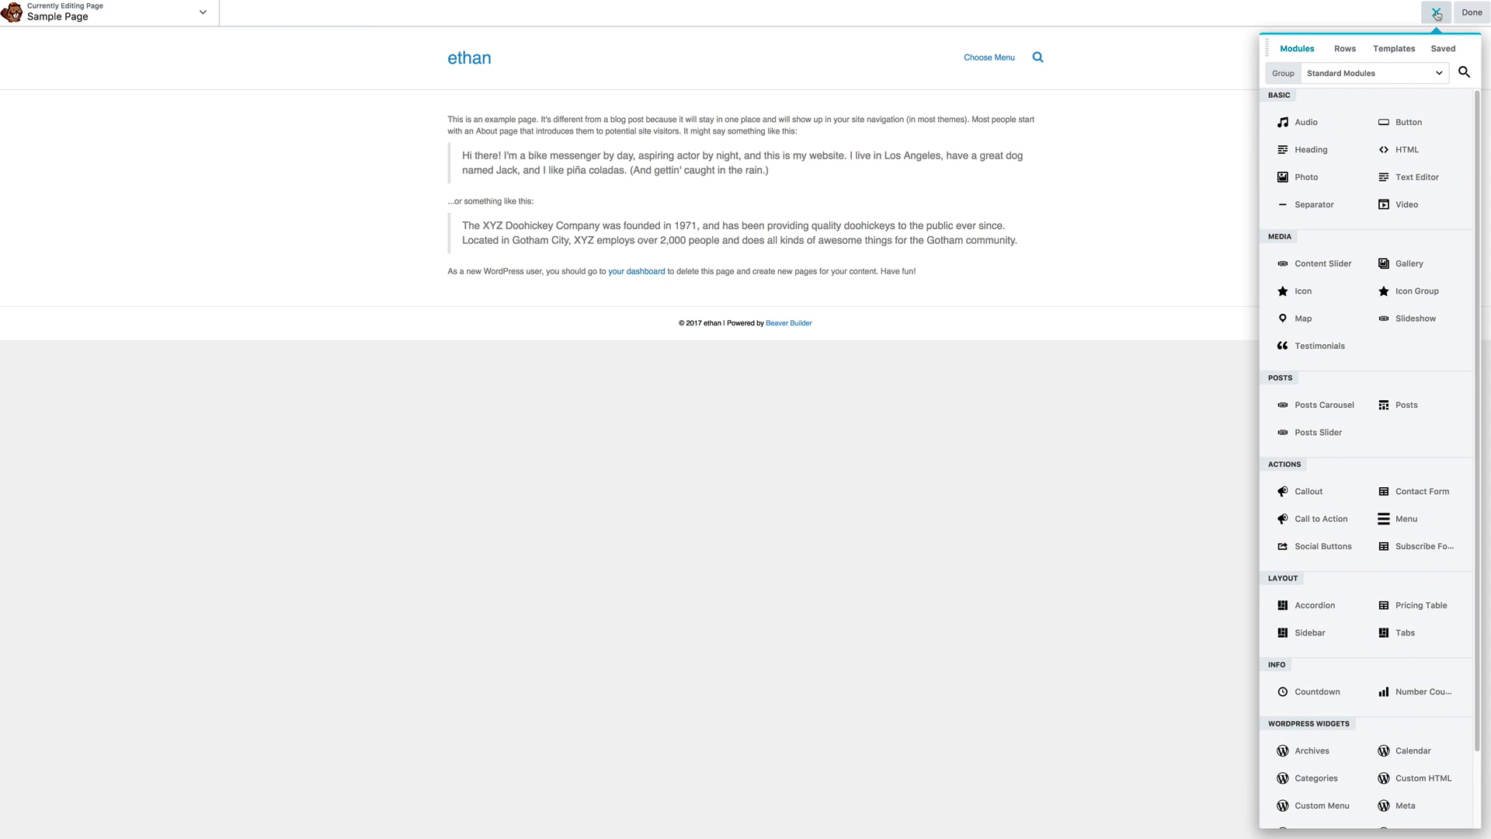
{"action": "scroll", "coordinate": [1382, 140], "scroll_direction": "down", "scroll_amount": 2}
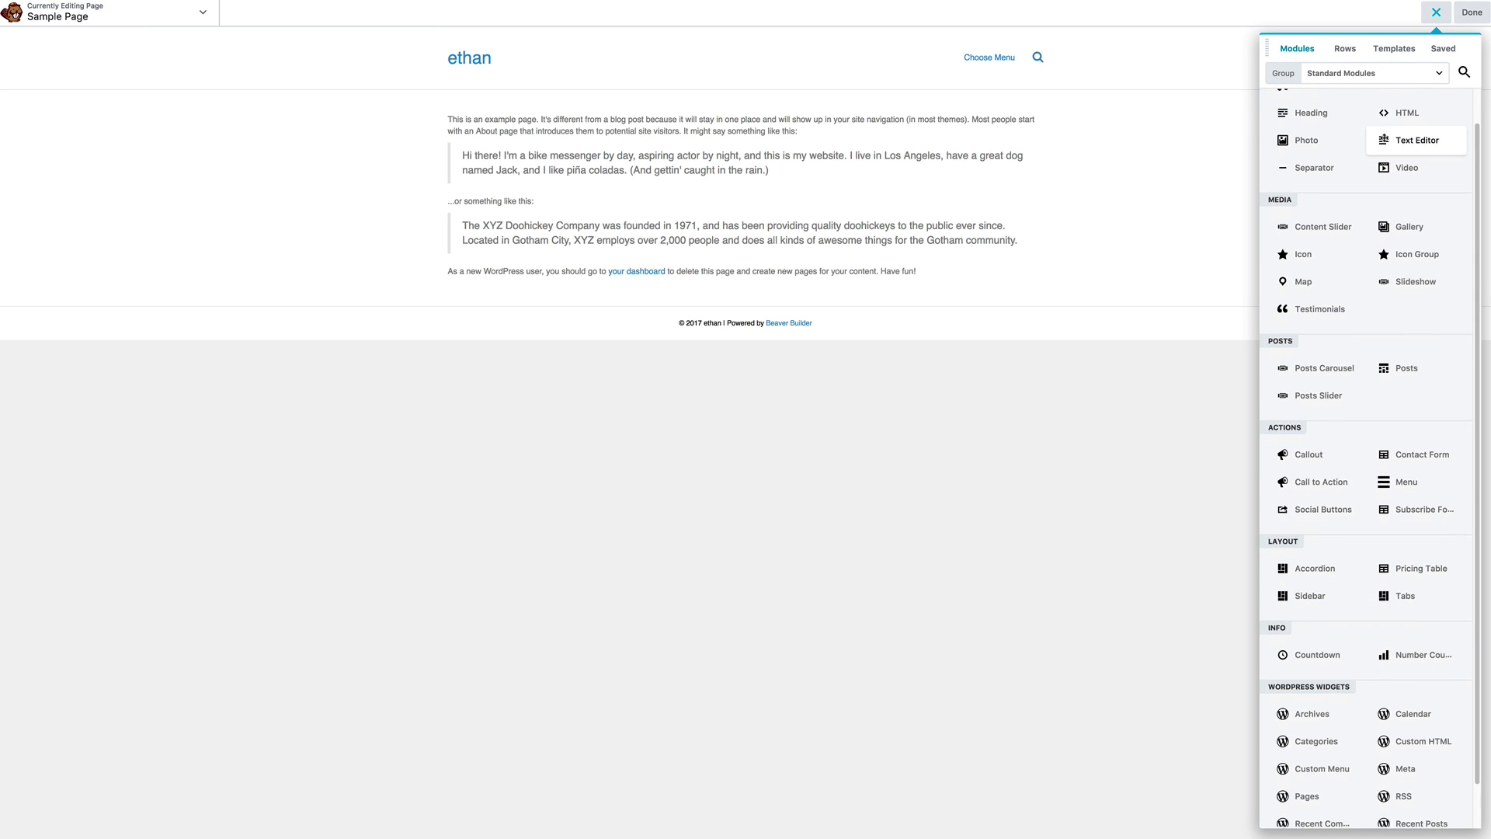
{"action": "scroll", "coordinate": [1378, 141], "scroll_direction": "up", "scroll_amount": 2}
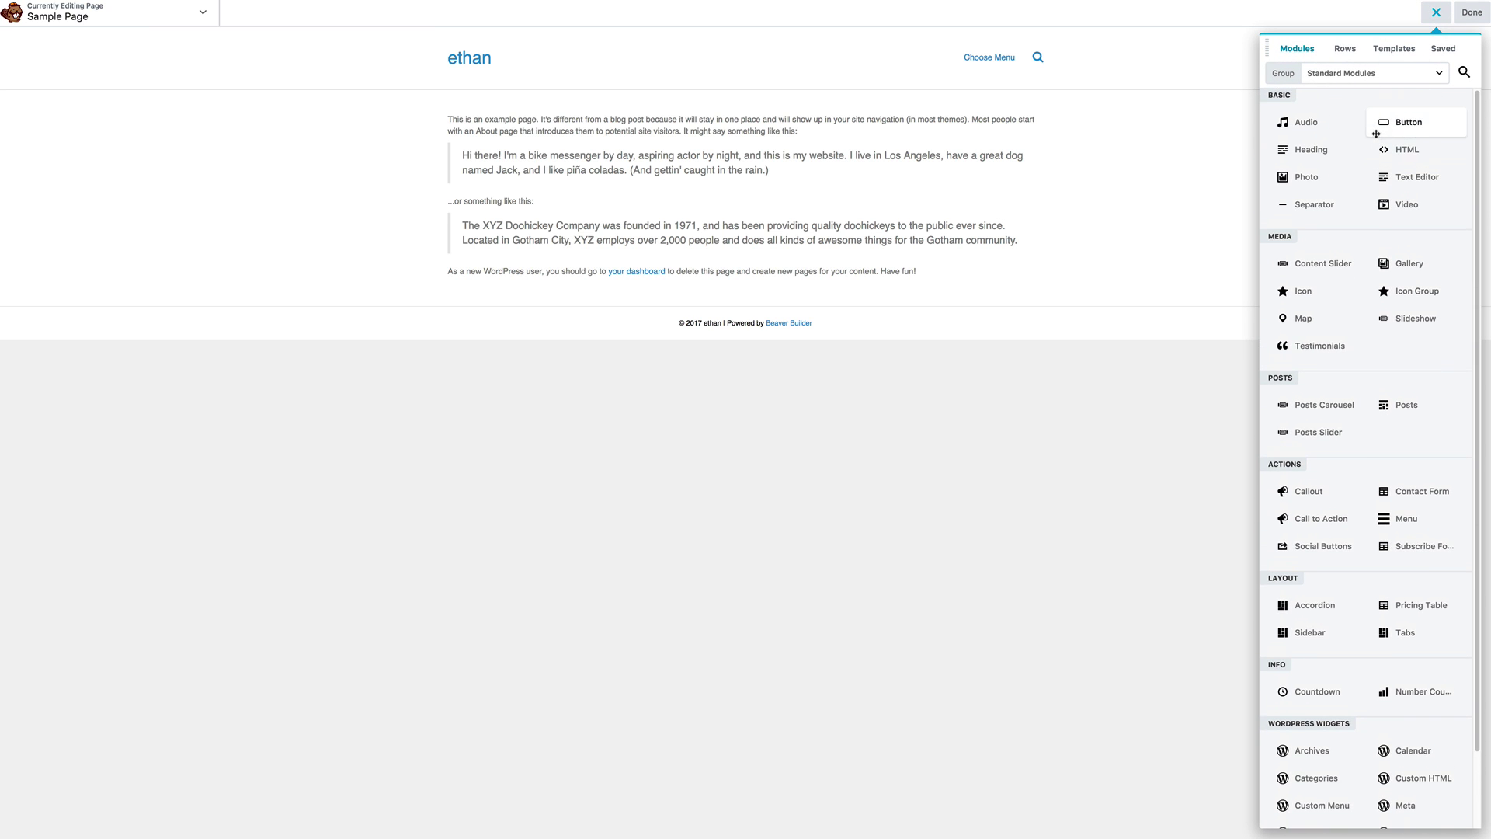
{"action": "scroll", "coordinate": [1365, 127], "scroll_direction": "down", "scroll_amount": 2}
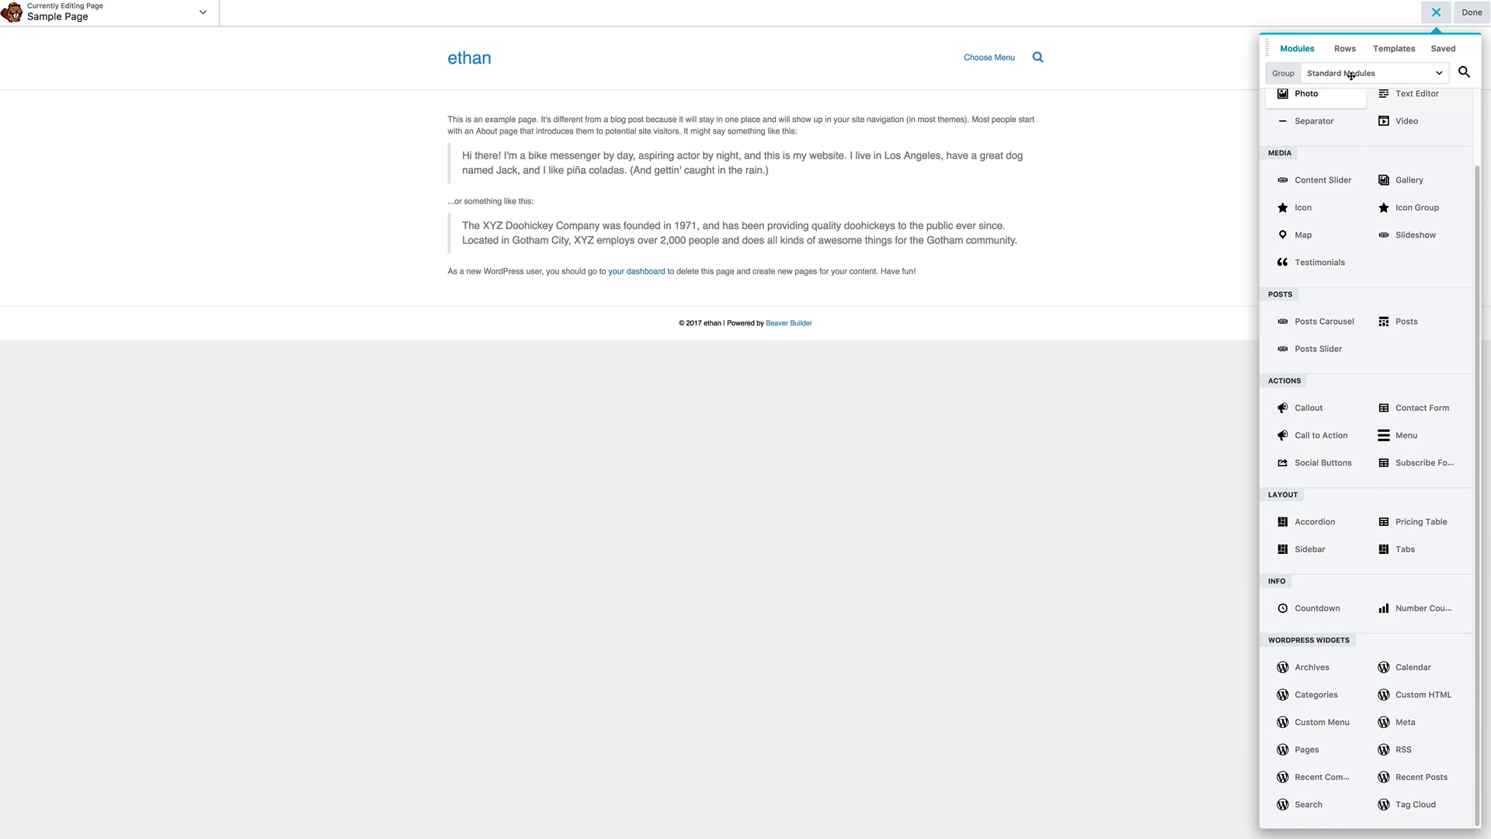
{"action": "left_click", "coordinate": [1437, 12]}
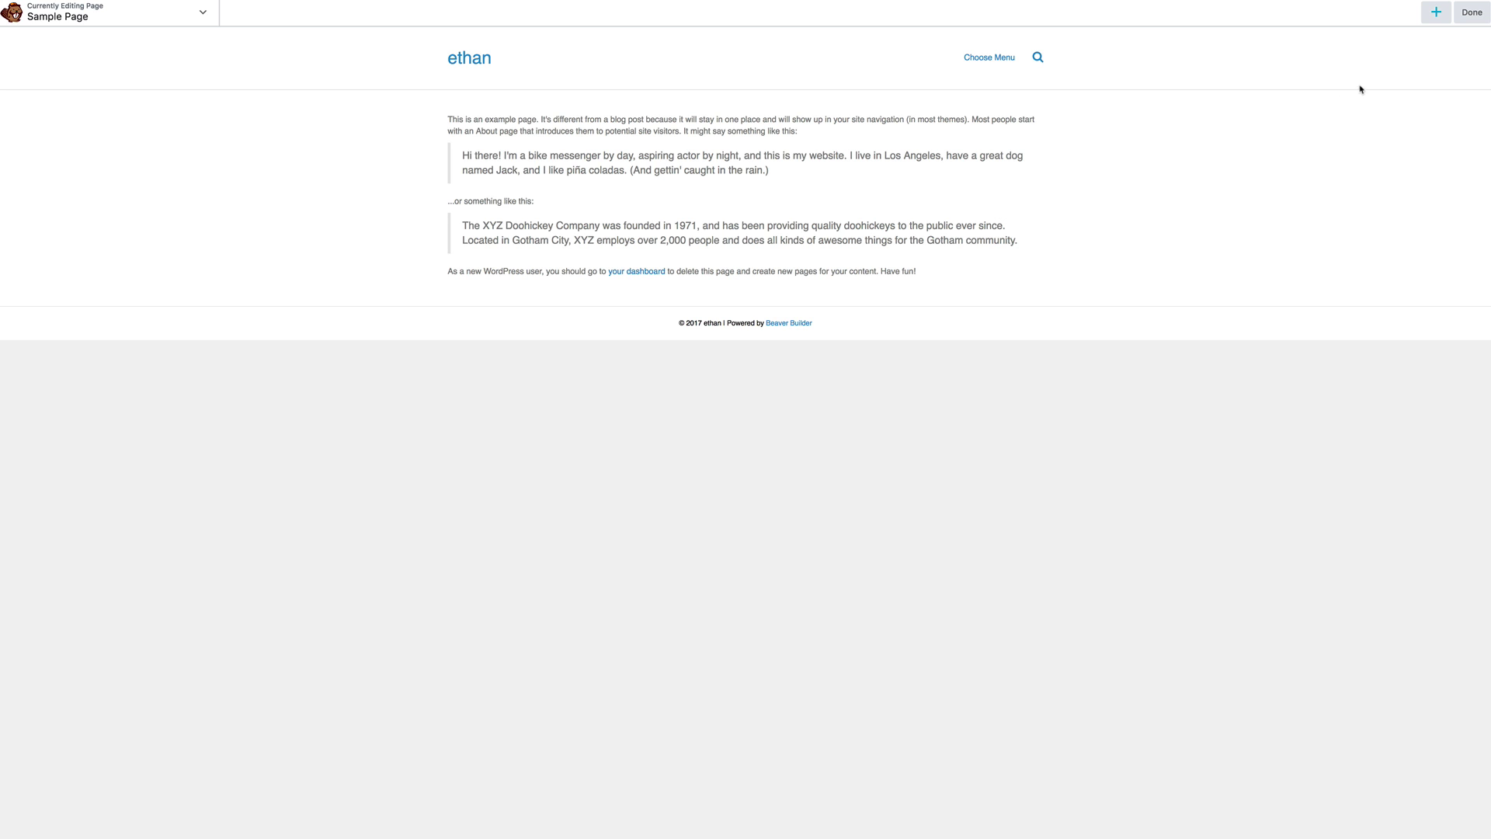
Bring up the Tools menu from the chevron beside the Sample Page title.
{"action": "mouse_move", "coordinate": [709, 137]}
{"action": "left_click", "coordinate": [152, 20]}
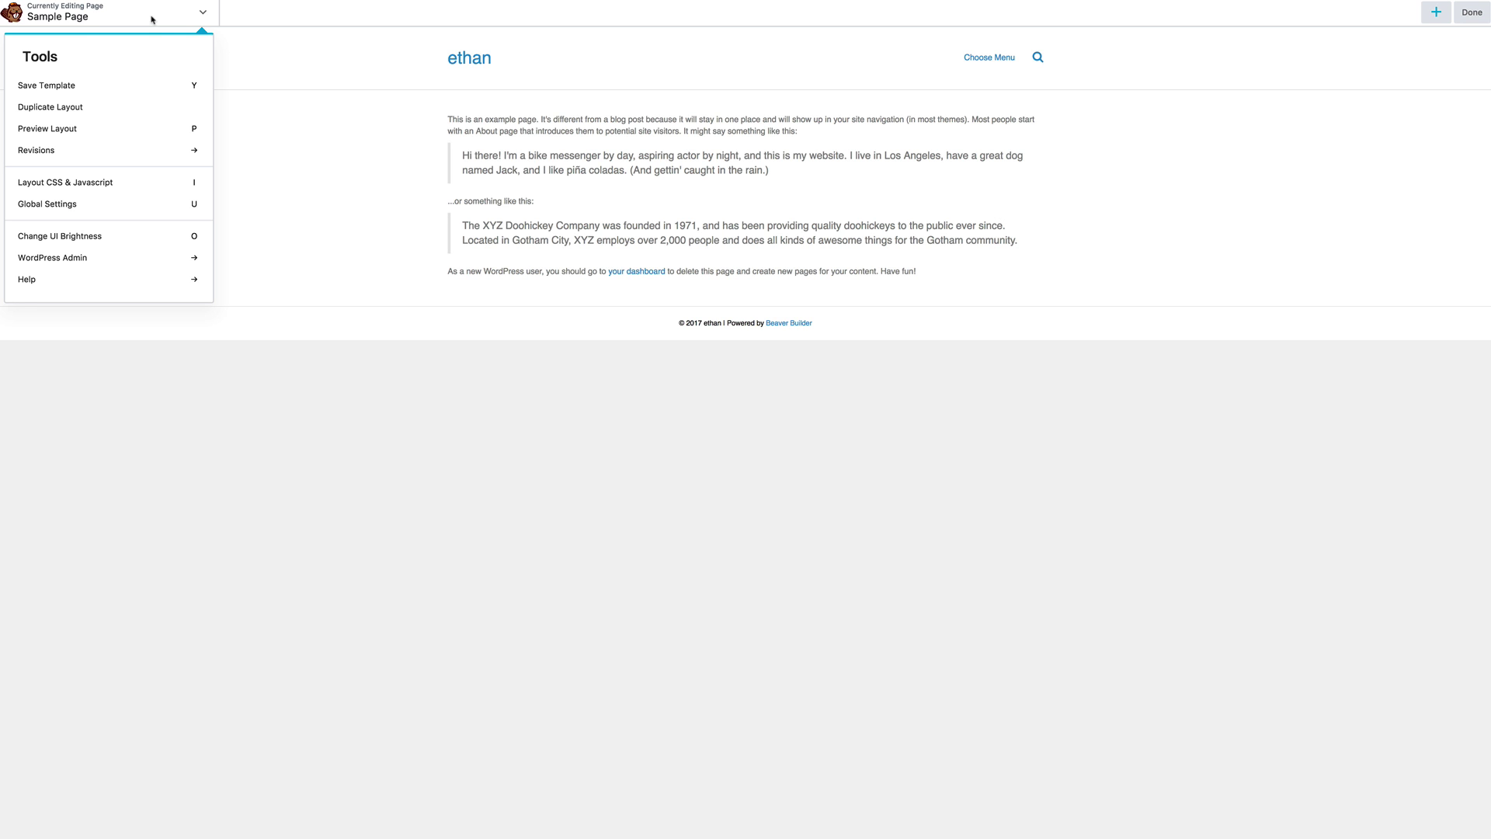
Open Global Settings, reposition the panel, and look through its CSS and JavaScript sections.
{"action": "left_click", "coordinate": [108, 205]}
{"action": "left_click_drag", "start_coordinate": [111, 55], "coordinate": [343, 77]}
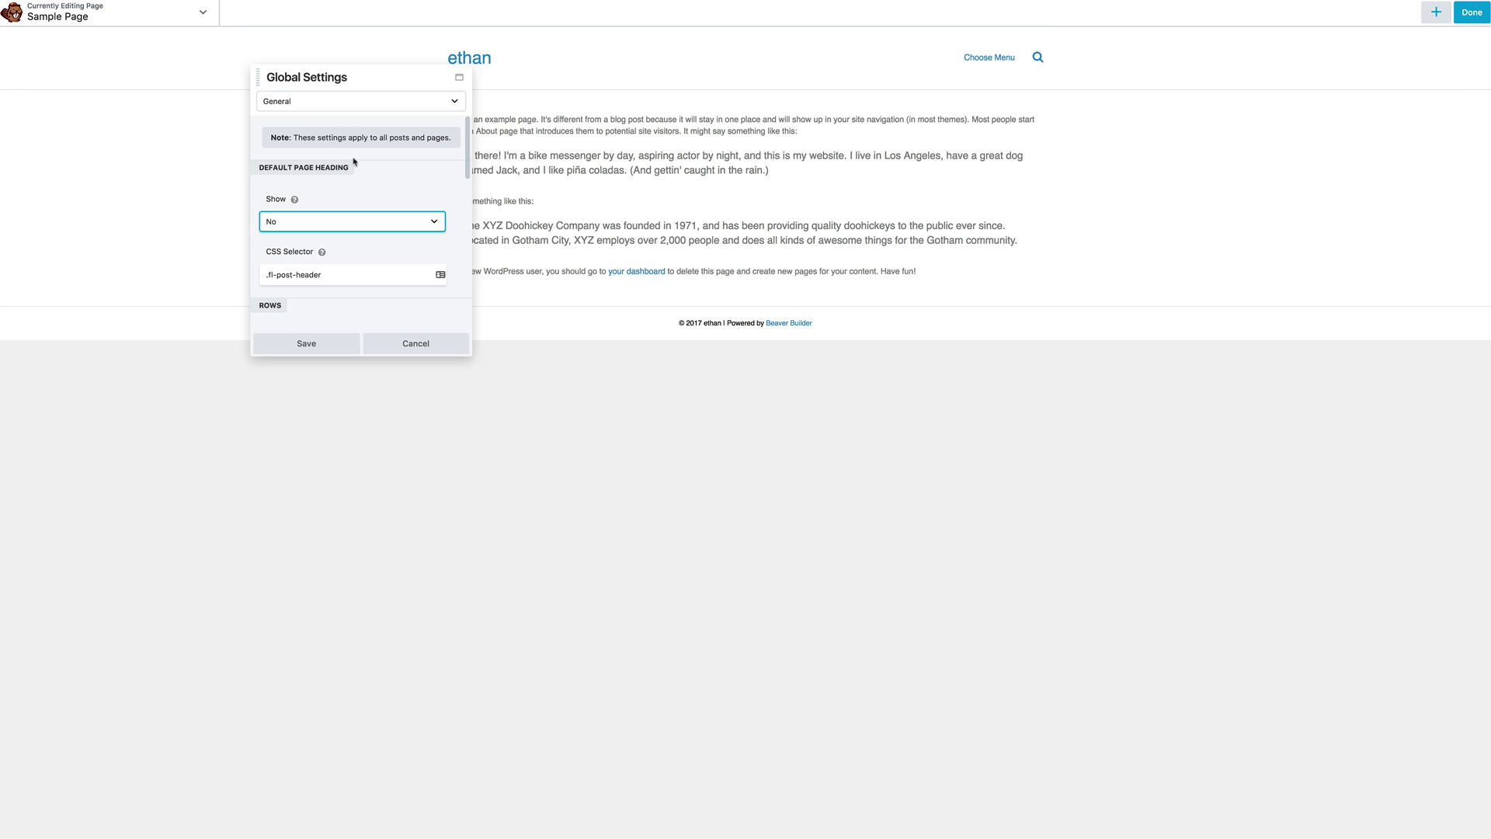
{"action": "left_click", "coordinate": [329, 102]}
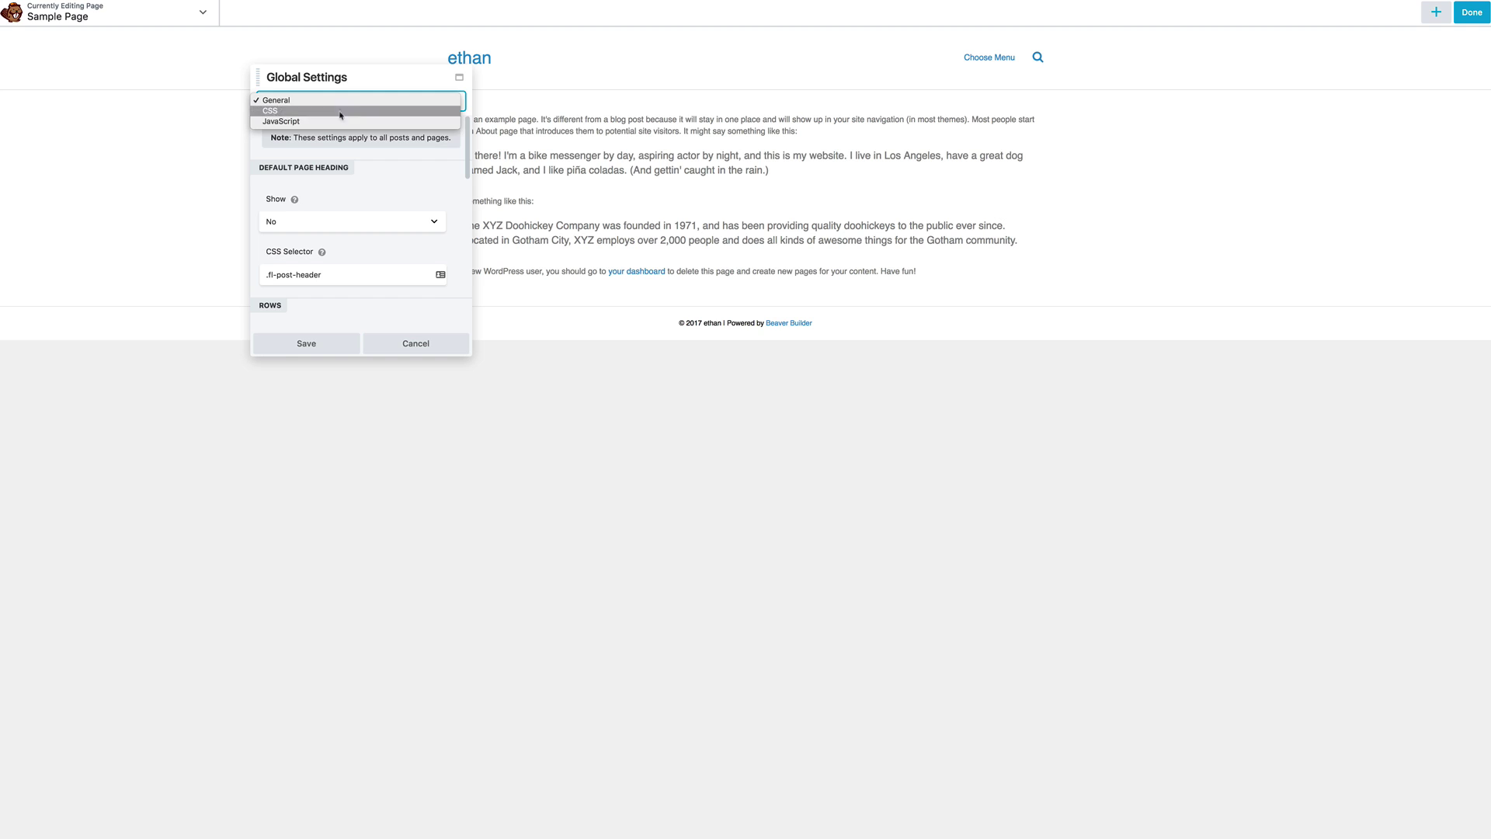
{"action": "left_click", "coordinate": [340, 112]}
{"action": "left_click", "coordinate": [321, 103]}
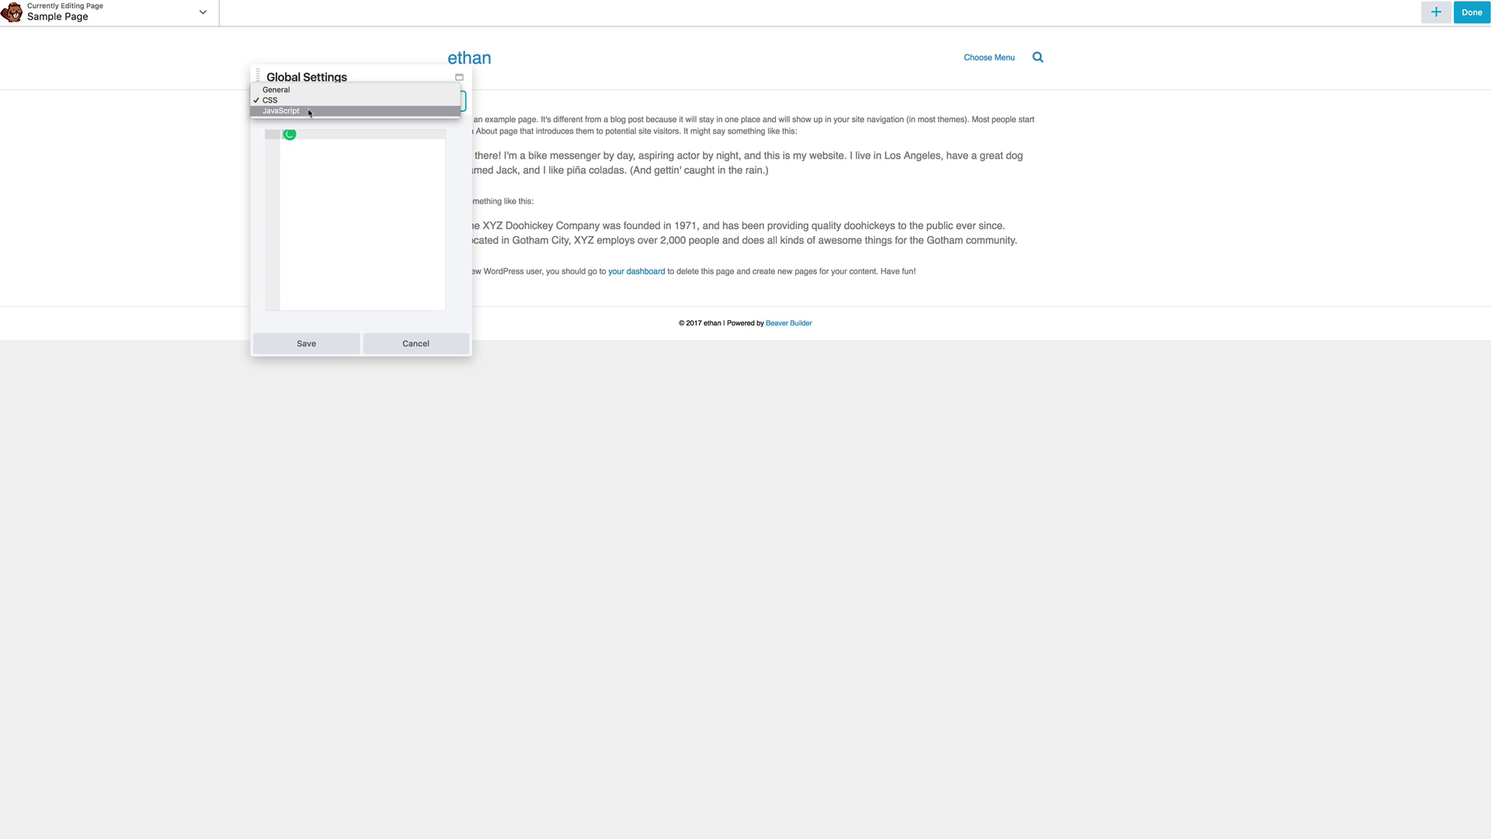
{"action": "left_click", "coordinate": [319, 111]}
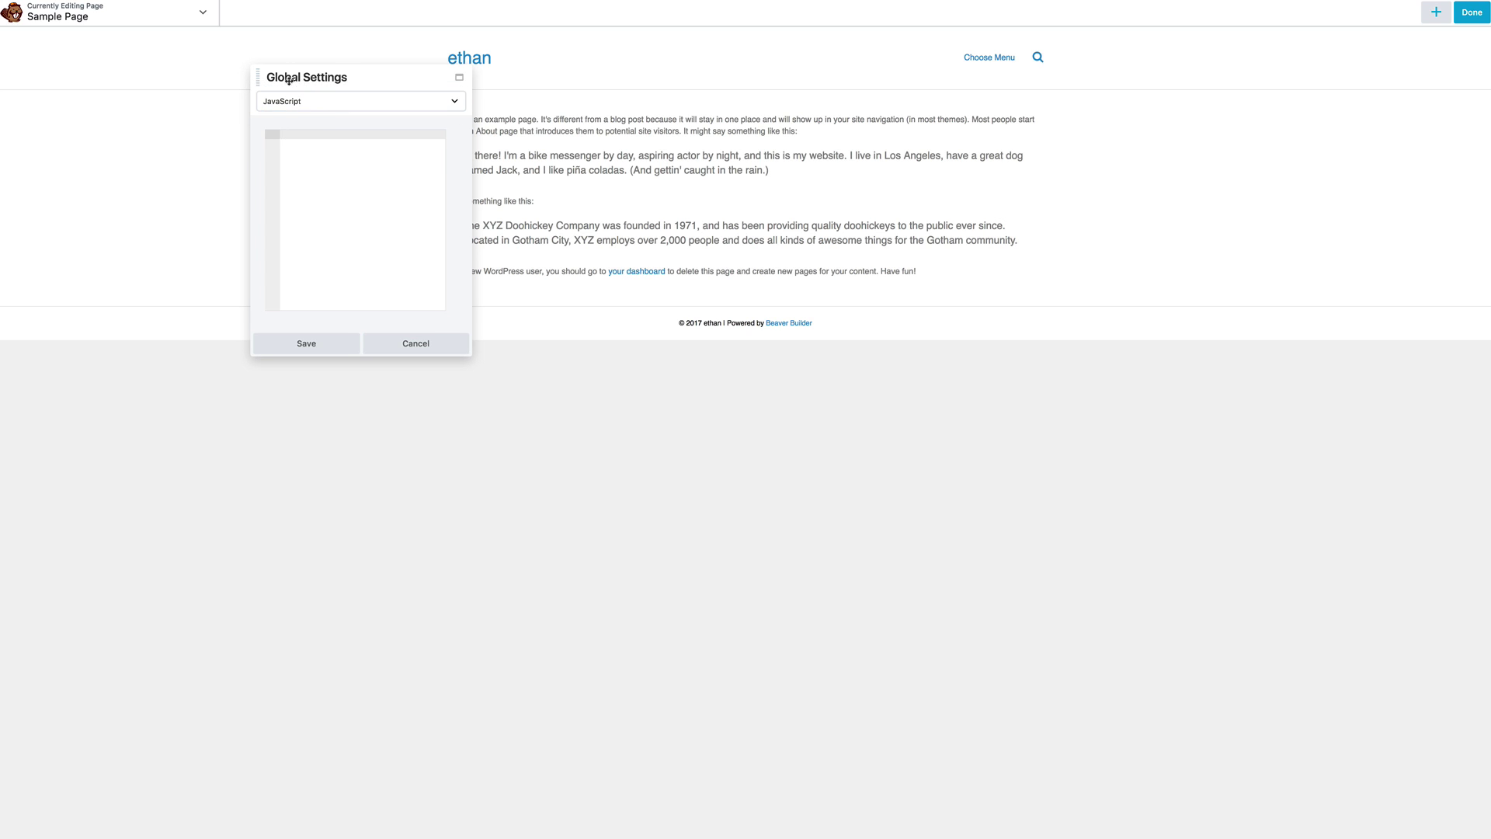
{"action": "left_click", "coordinate": [323, 101]}
{"action": "left_click", "coordinate": [284, 89]}
{"action": "left_click", "coordinate": [307, 107]}
{"action": "left_click", "coordinate": [301, 115]}
{"action": "left_click", "coordinate": [425, 101]}
Return to the General section and enlarge the Global Settings panel.
{"action": "left_click", "coordinate": [320, 81]}
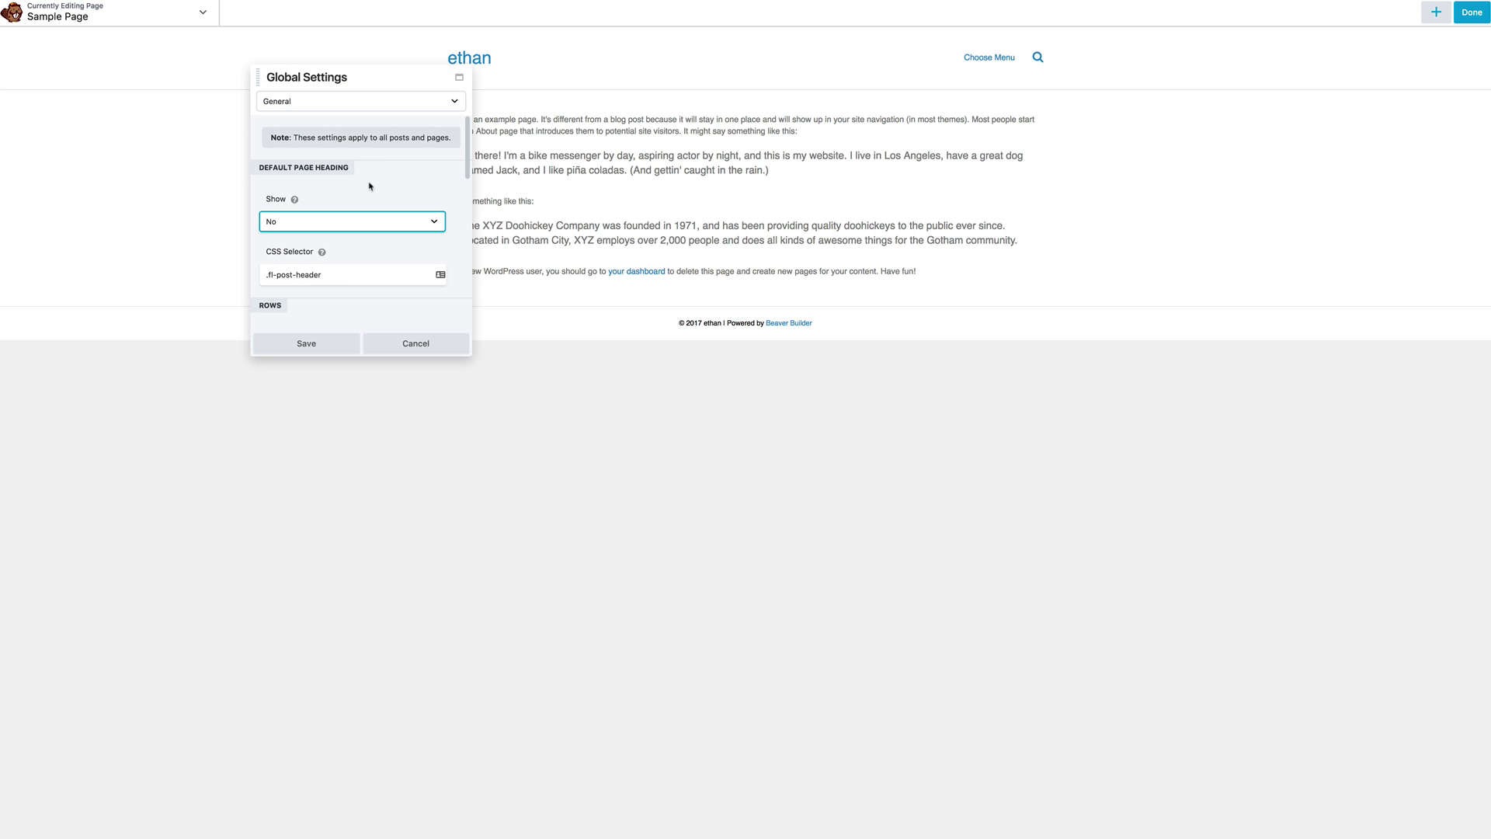
{"action": "scroll", "coordinate": [366, 187], "scroll_direction": "down", "scroll_amount": 2}
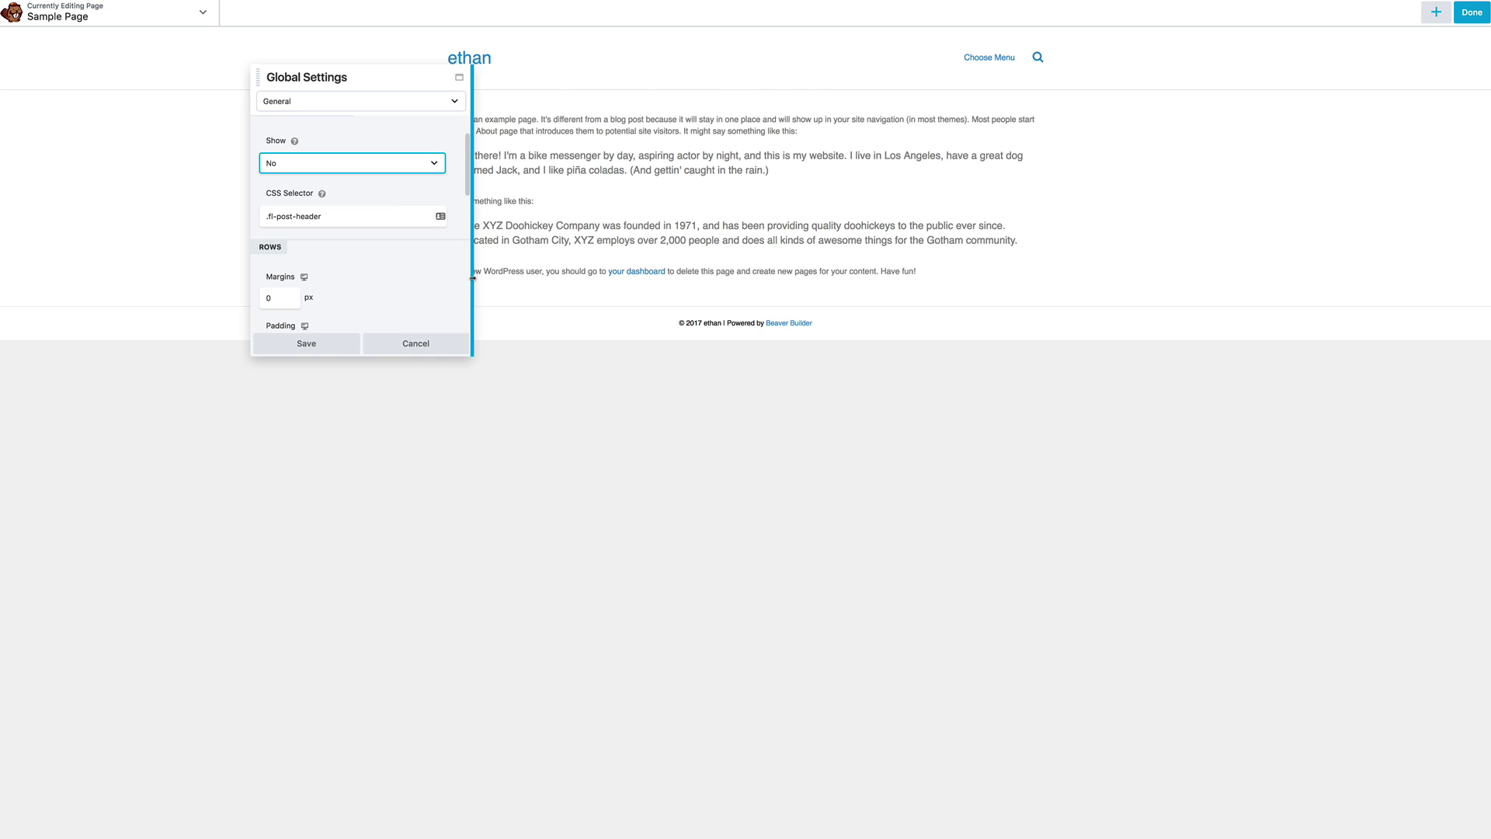
{"action": "left_click_drag", "start_coordinate": [471, 284], "coordinate": [1087, 310]}
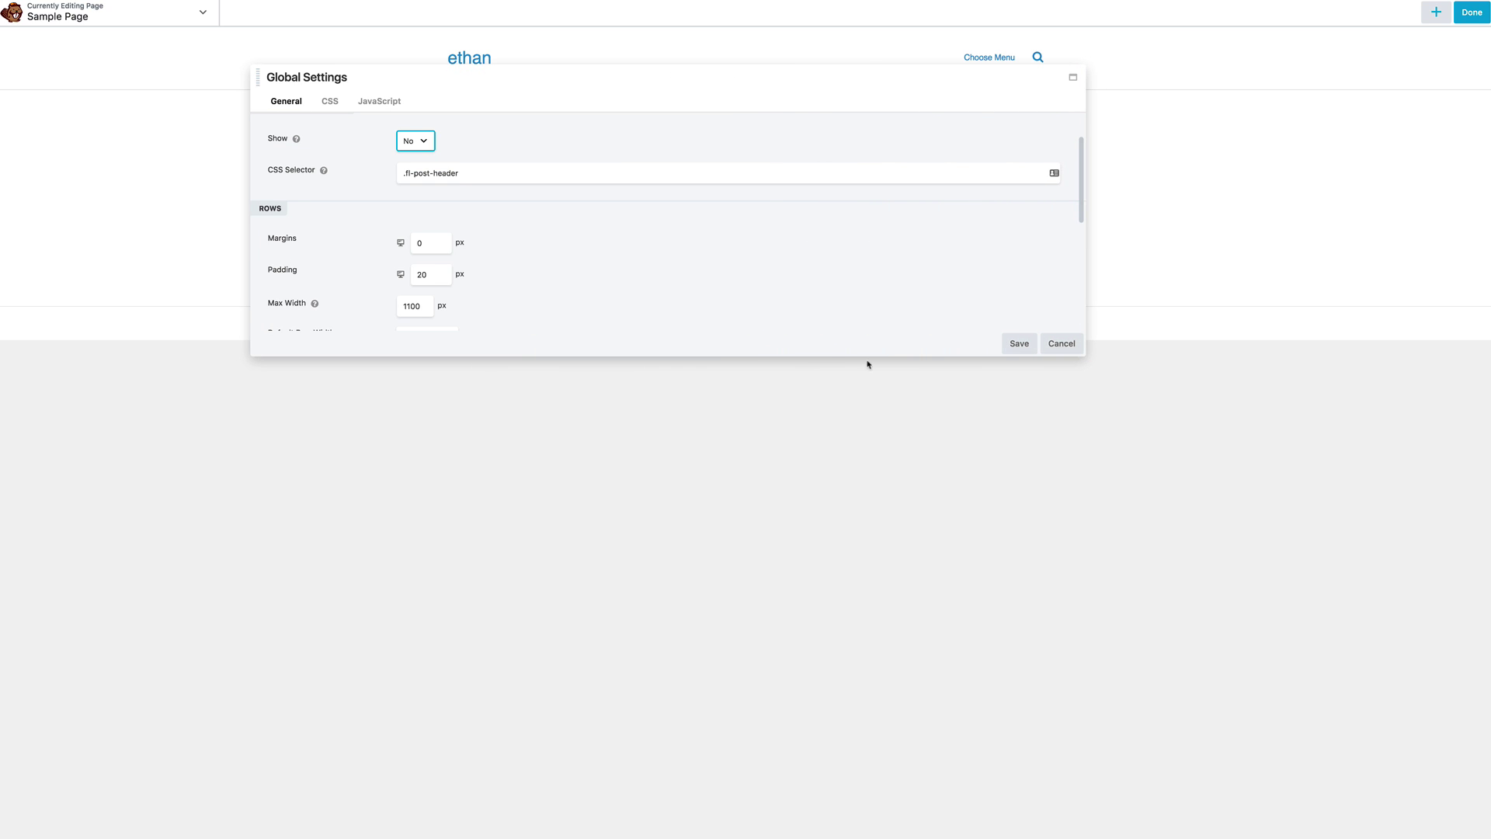
{"action": "left_click_drag", "start_coordinate": [864, 356], "coordinate": [868, 539]}
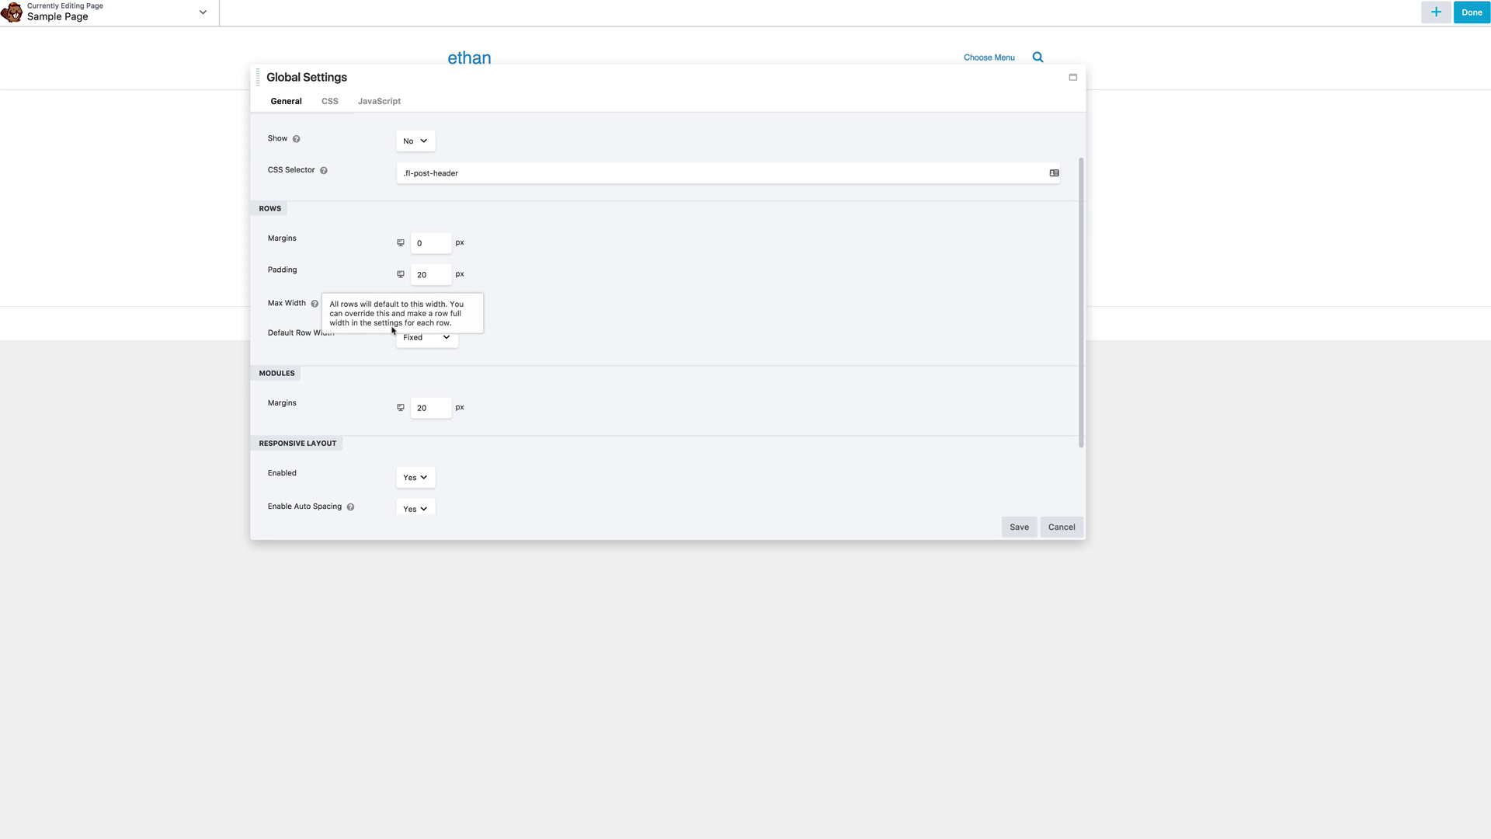
{"action": "scroll", "coordinate": [389, 336], "scroll_direction": "down", "scroll_amount": 3}
{"action": "scroll", "coordinate": [386, 330], "scroll_direction": "up", "scroll_amount": 3}
{"action": "scroll", "coordinate": [383, 322], "scroll_direction": "up", "scroll_amount": 2}
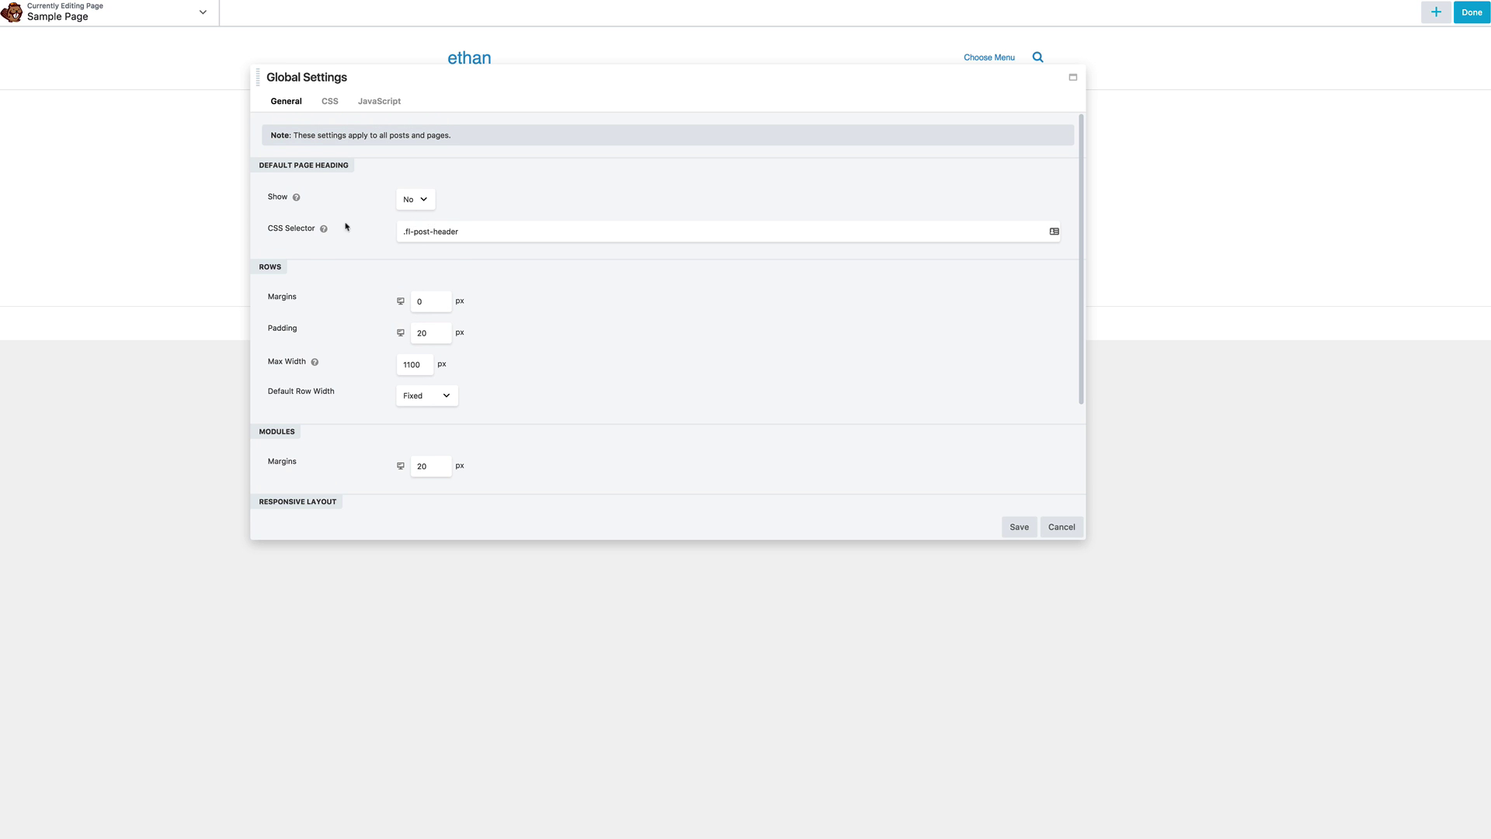
Set Rows Max Width to 1200 and Default Row Width to Full Width.
{"action": "double_click", "coordinate": [412, 364]}
{"action": "type", "text": "1200"}
{"action": "left_click", "coordinate": [444, 396]}
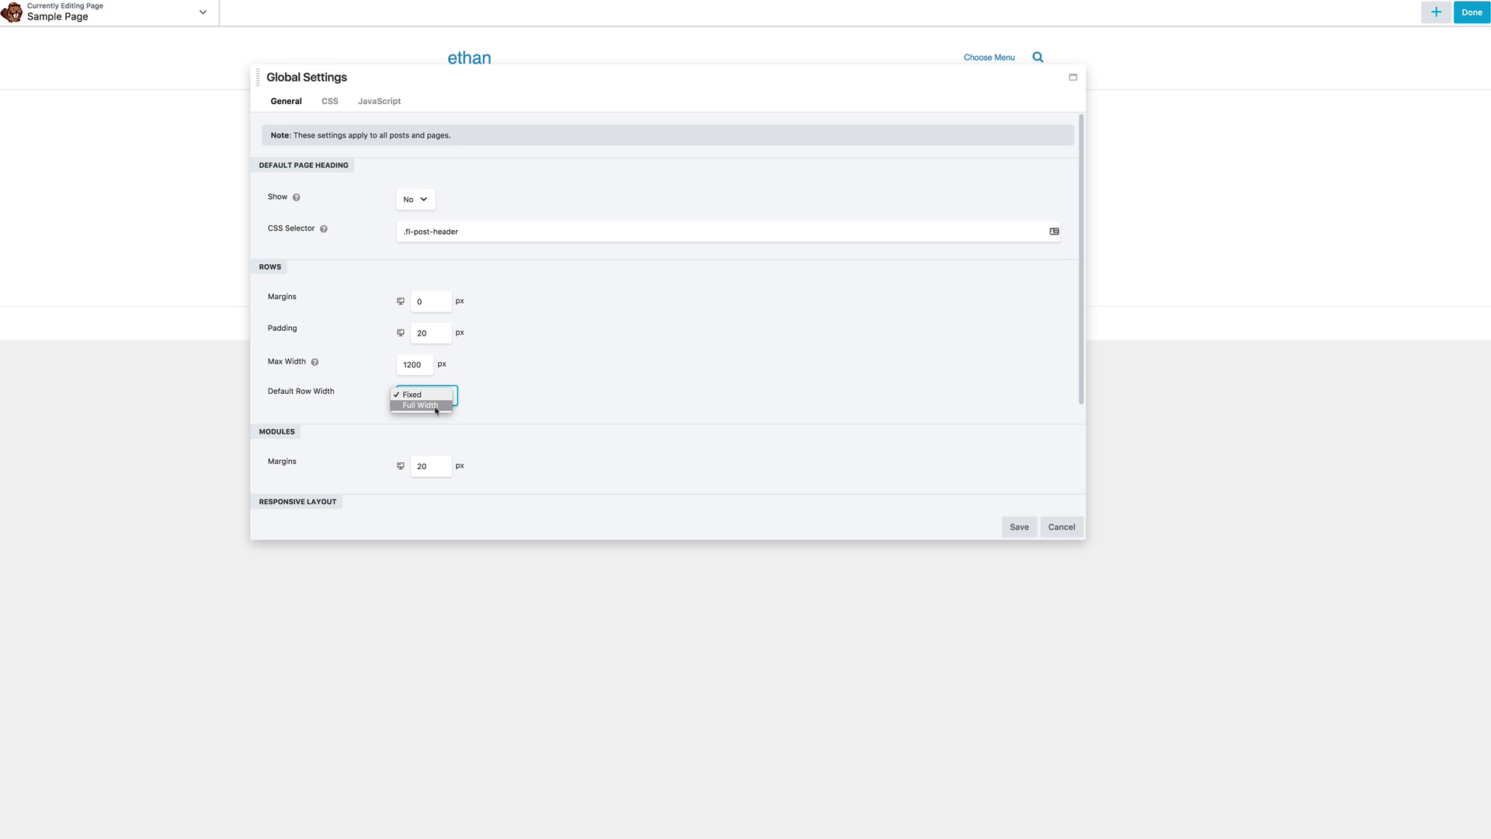
{"action": "left_click", "coordinate": [420, 405]}
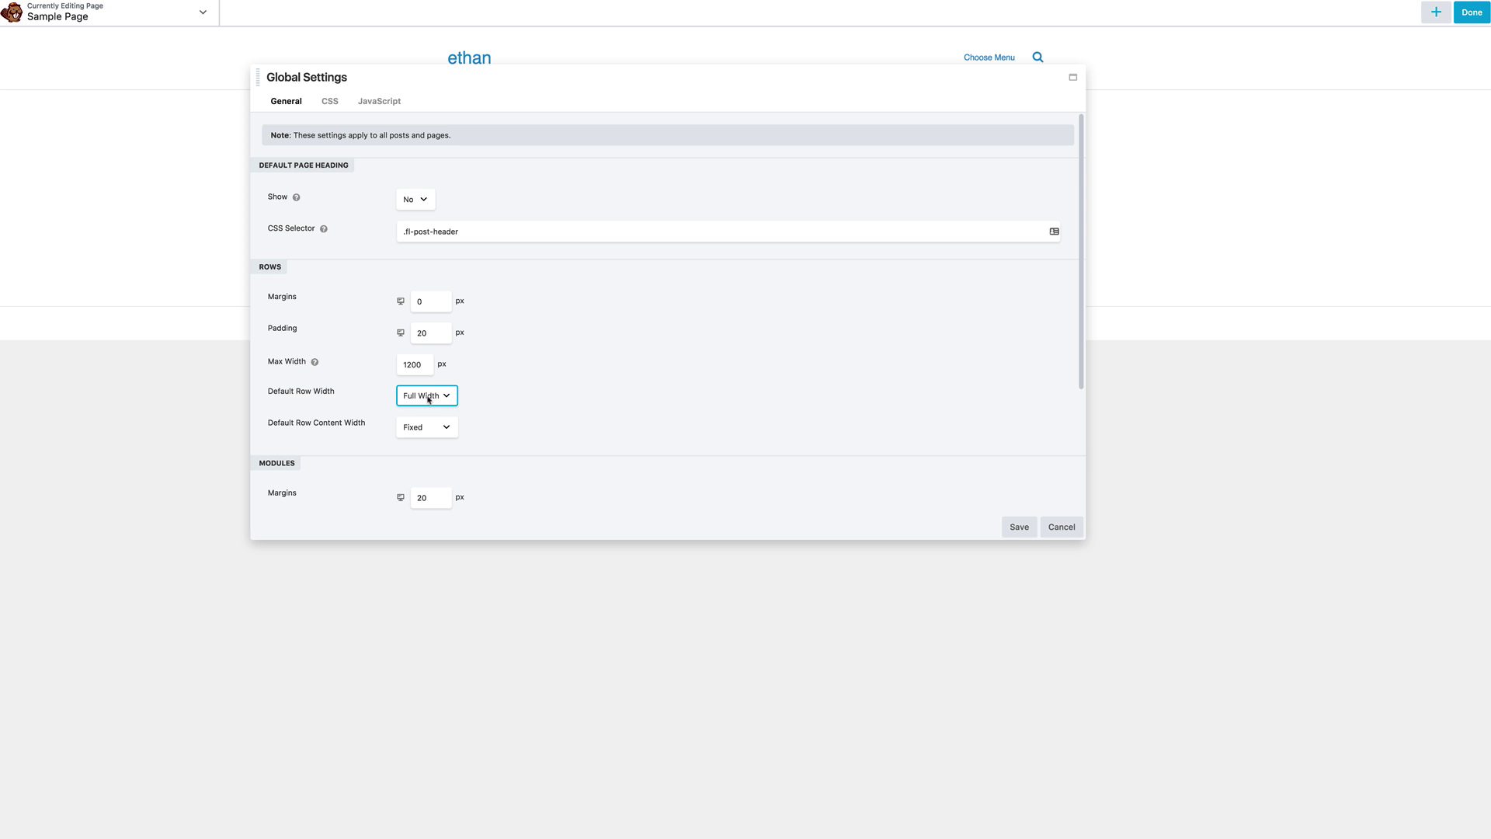
Review the Medium Device Breakpoint and nearby responsive settings, leaving them unchanged.
{"action": "scroll", "coordinate": [571, 408], "scroll_direction": "down", "scroll_amount": 2}
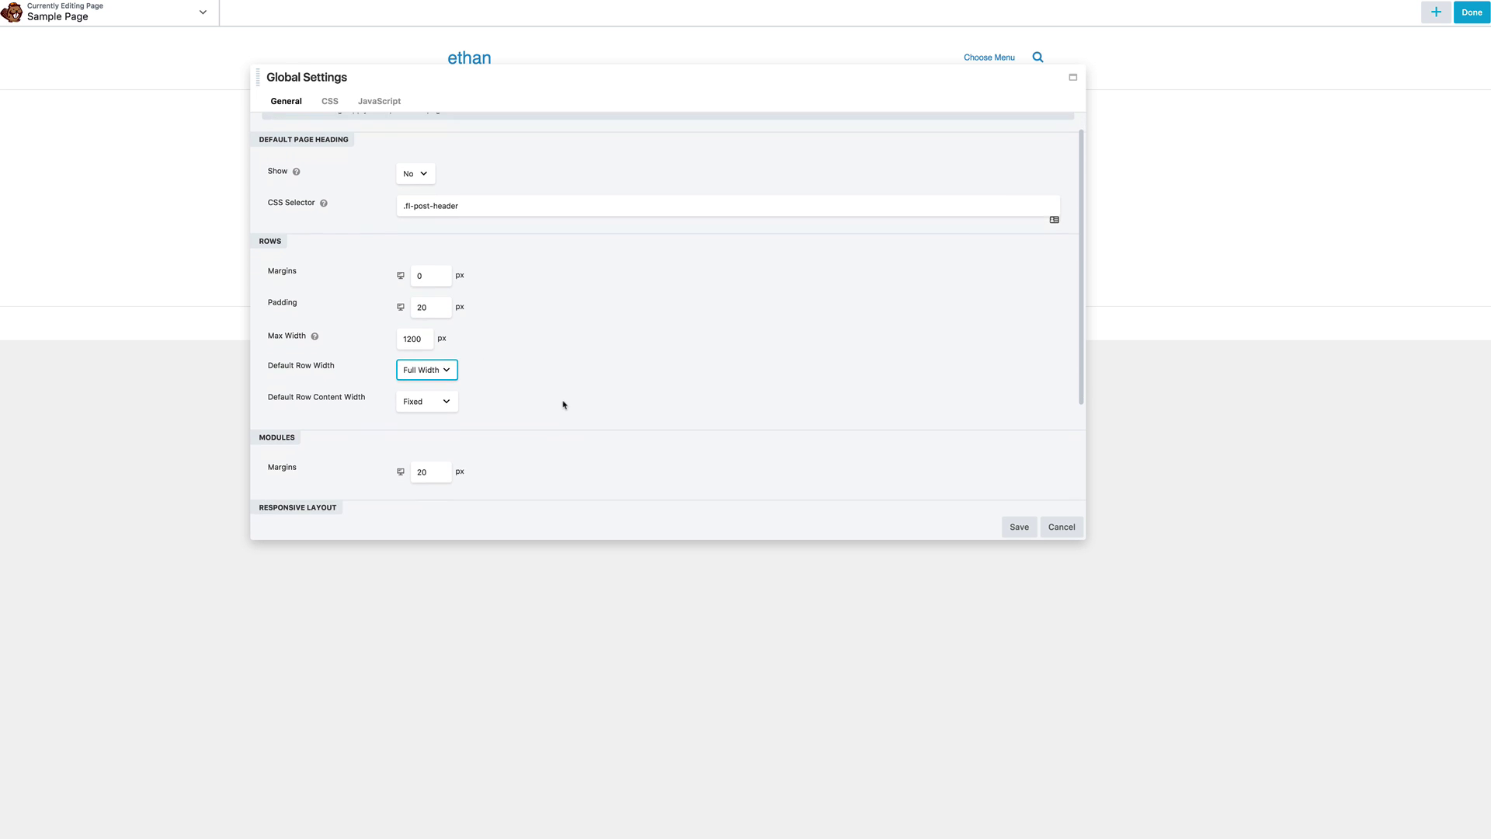
{"action": "scroll", "coordinate": [561, 403], "scroll_direction": "down", "scroll_amount": 2}
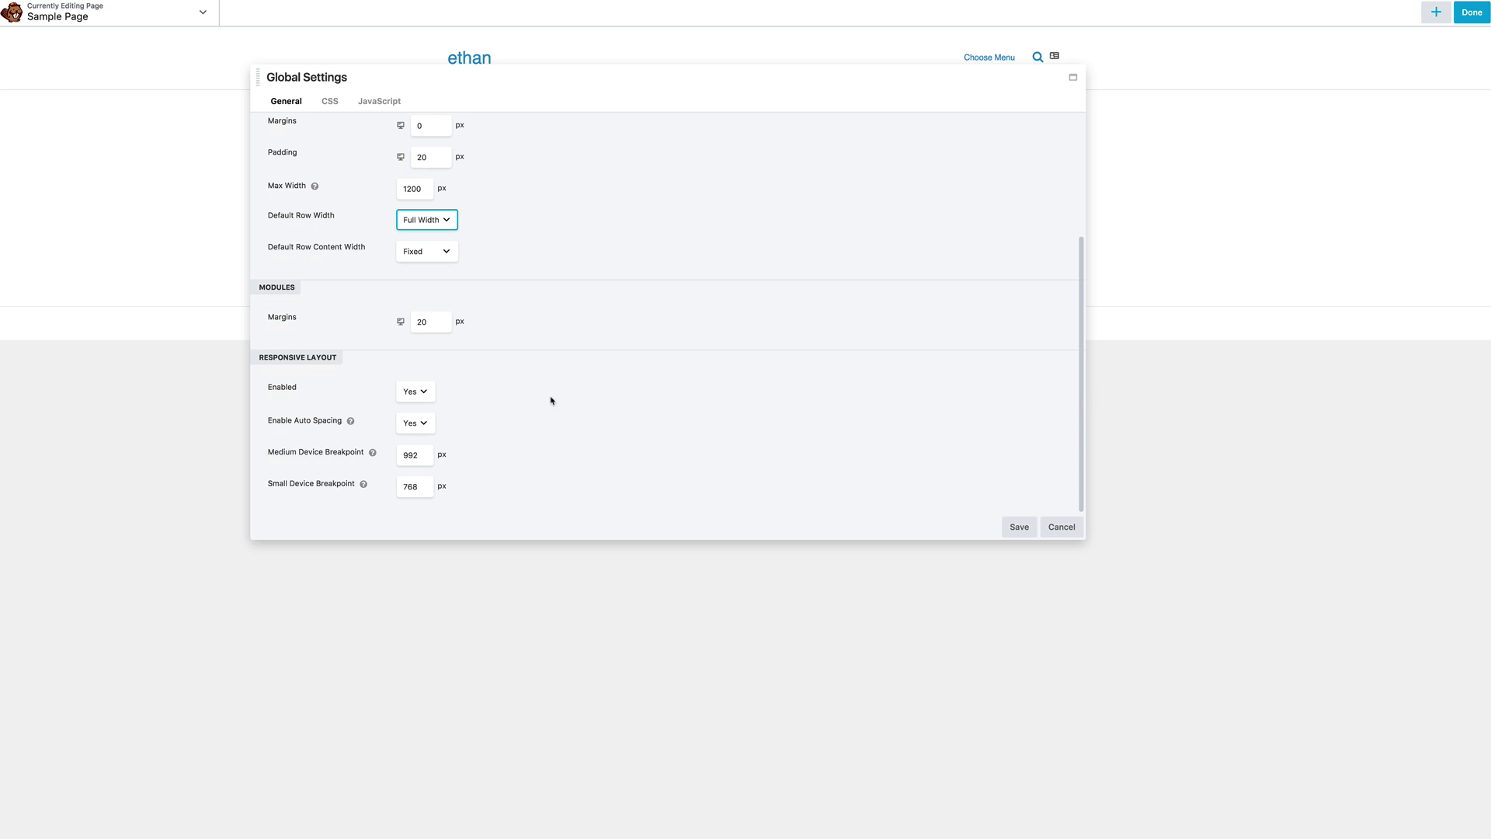
{"action": "left_click_drag", "start_coordinate": [426, 455], "coordinate": [398, 459]}
{"action": "mouse_move", "coordinate": [347, 459]}
{"action": "scroll", "coordinate": [489, 409], "scroll_direction": "up", "scroll_amount": 5}
{"action": "scroll", "coordinate": [491, 373], "scroll_direction": "down", "scroll_amount": 1}
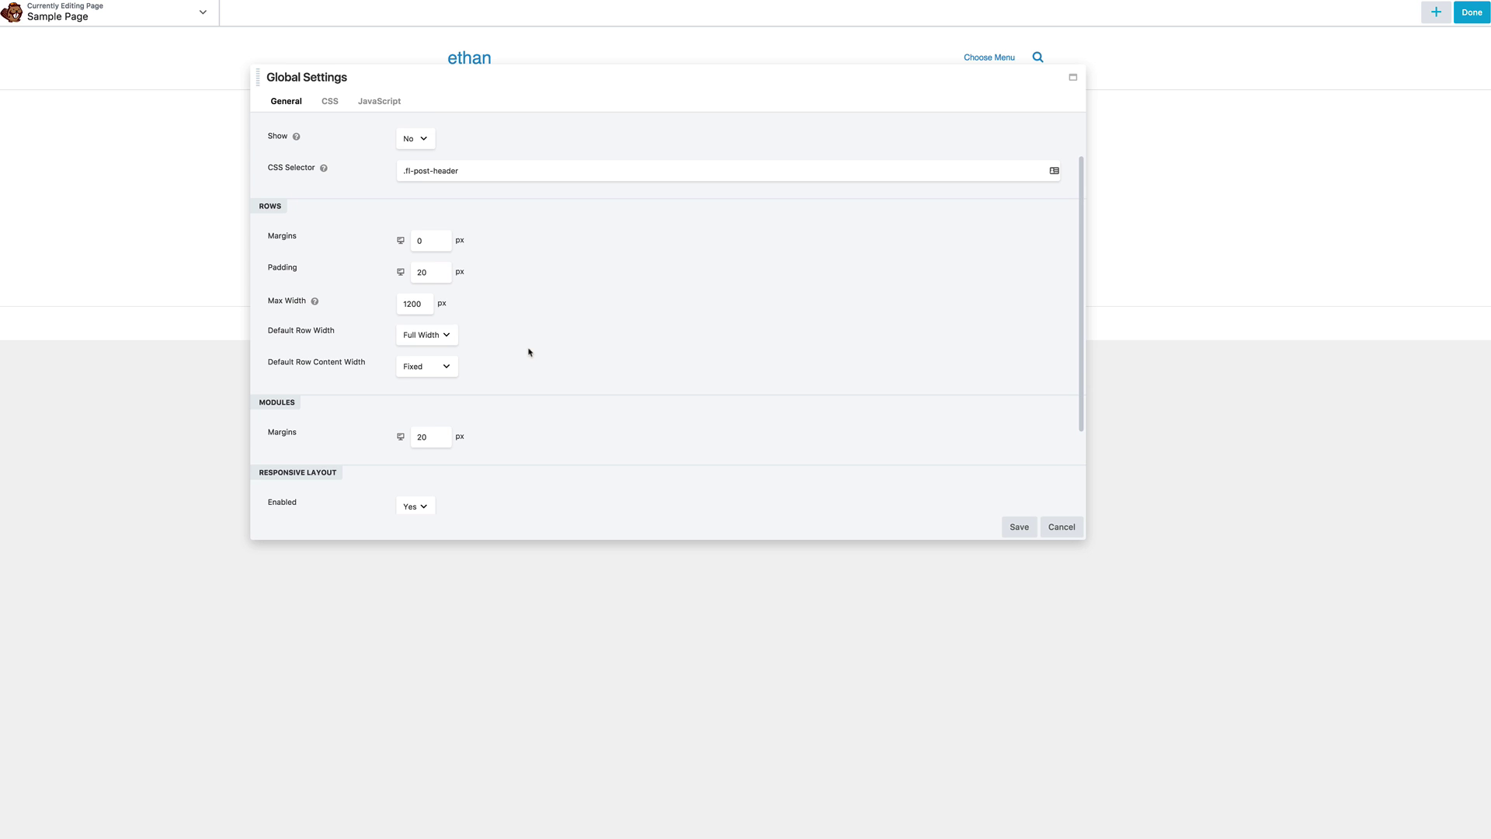
{"action": "scroll", "coordinate": [530, 373], "scroll_direction": "down", "scroll_amount": 1}
{"action": "scroll", "coordinate": [530, 374], "scroll_direction": "up", "scroll_amount": 1}
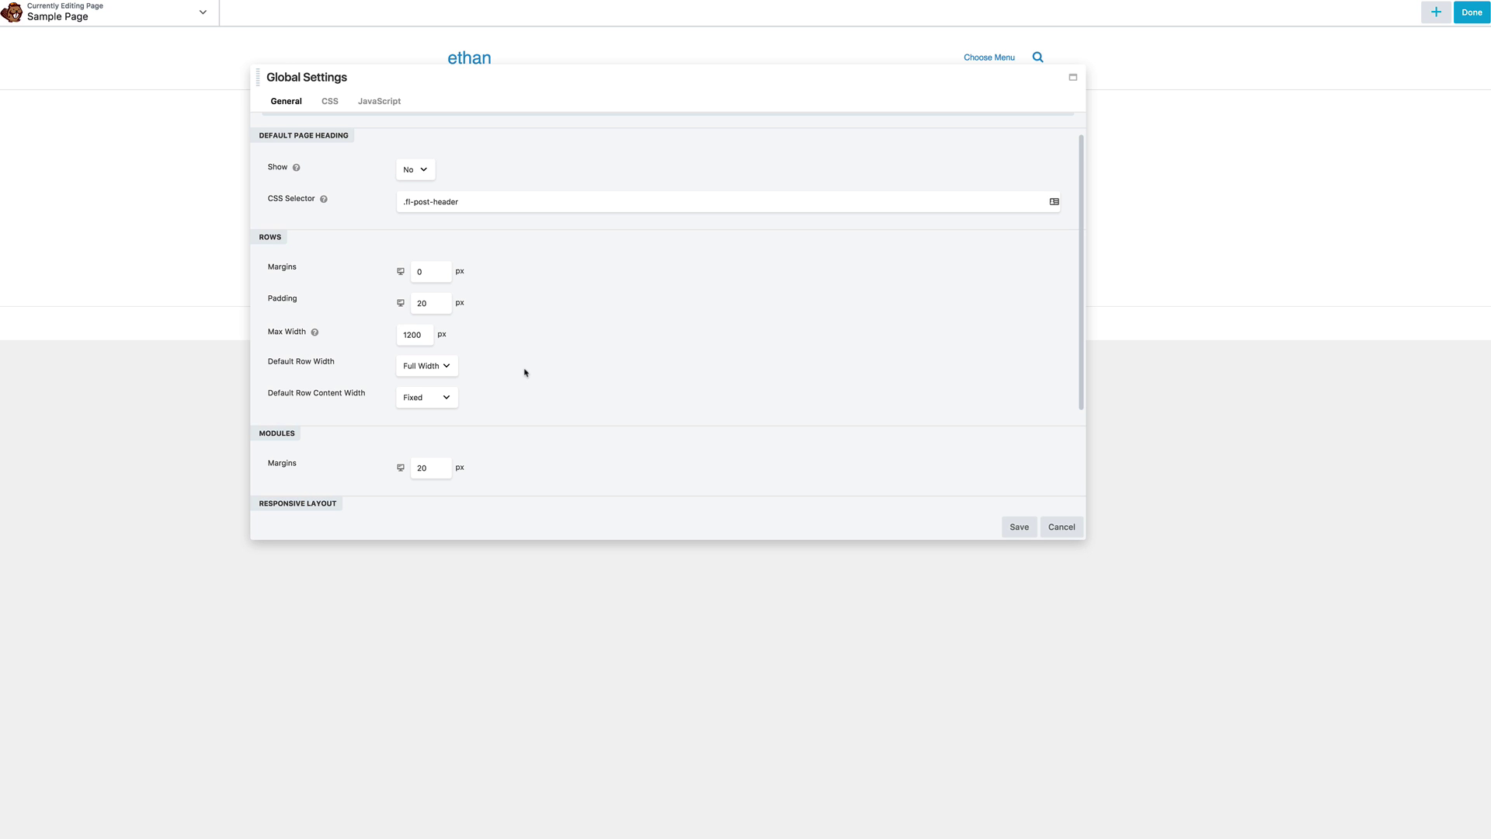
{"action": "scroll", "coordinate": [524, 373], "scroll_direction": "up", "scroll_amount": 1}
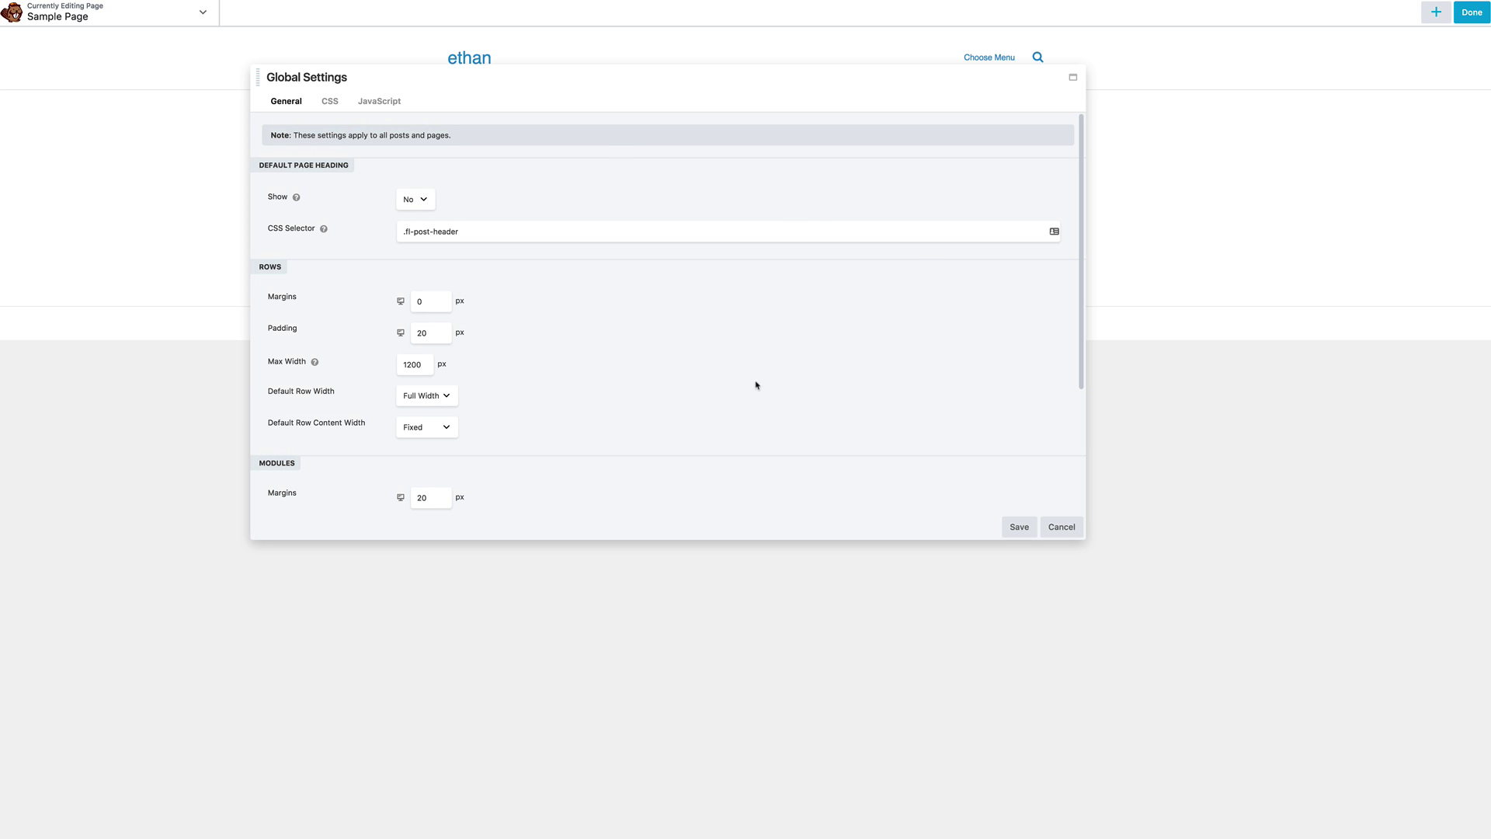
Save the Global Settings and finish the Beaver Builder editing session.
{"action": "left_click", "coordinate": [1003, 526]}
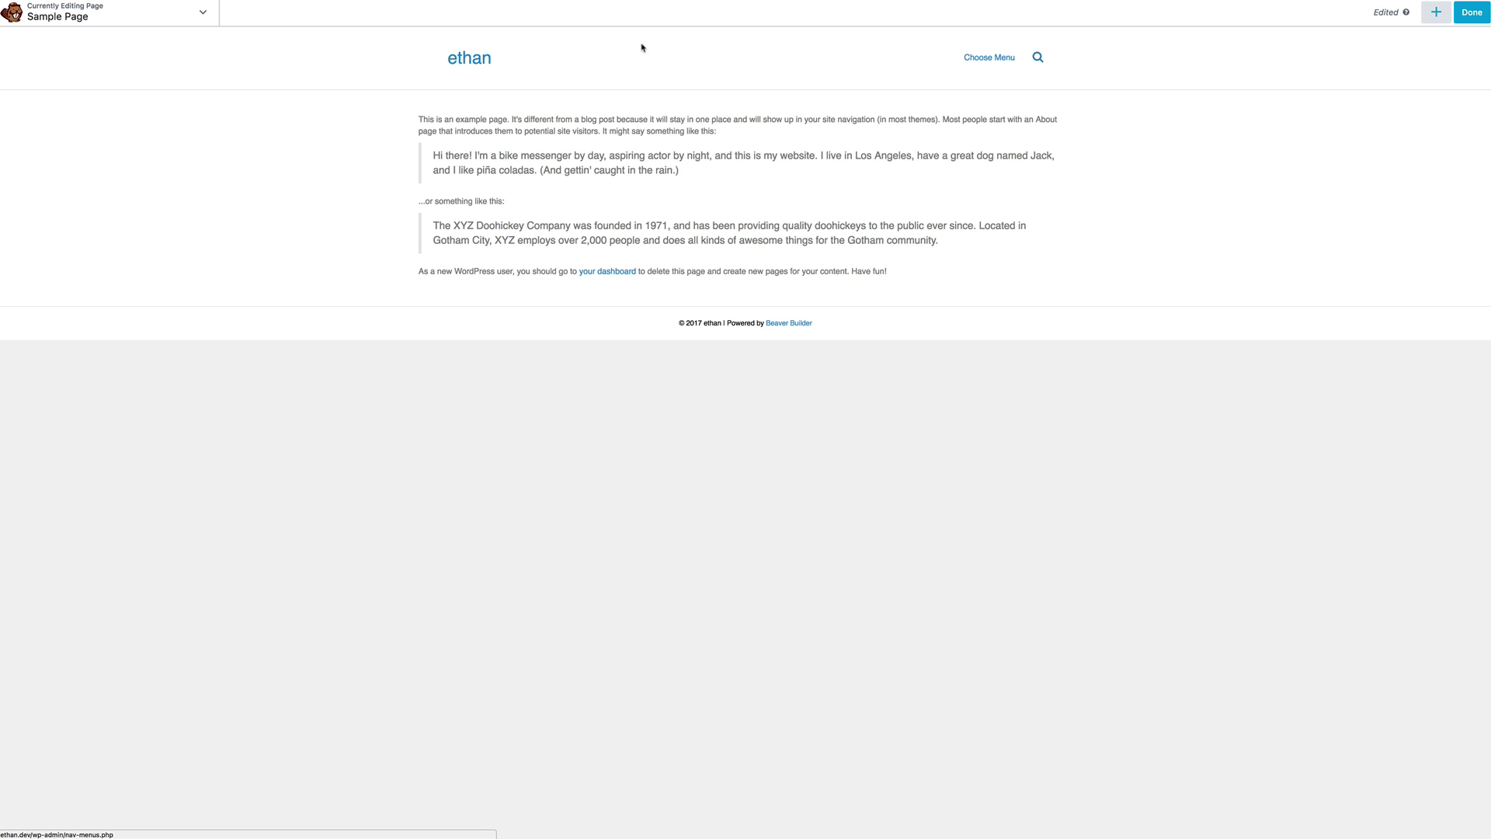
{"action": "mouse_move", "coordinate": [829, 162]}
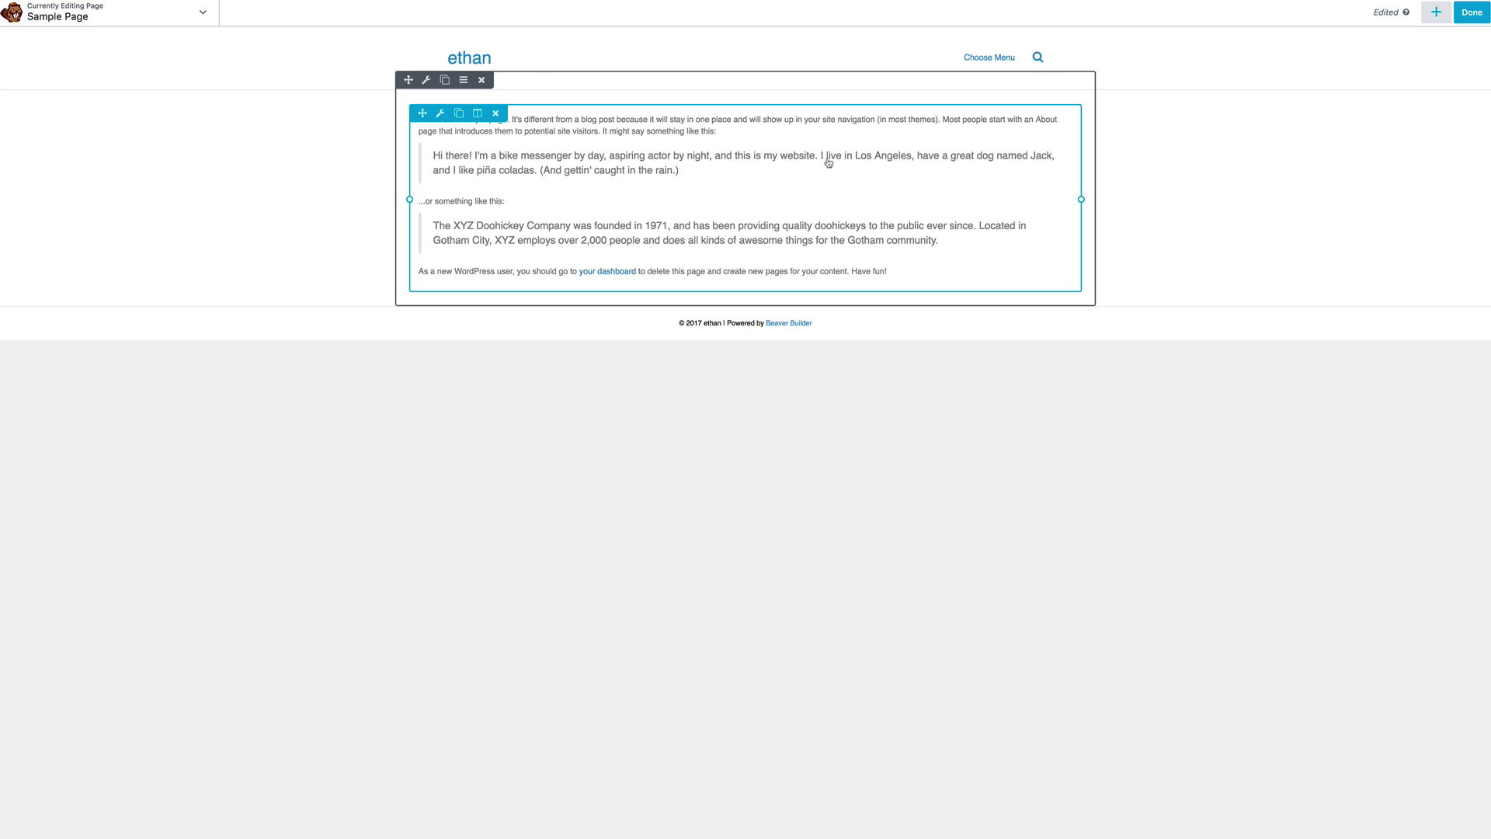
{"action": "left_click", "coordinate": [1466, 17]}
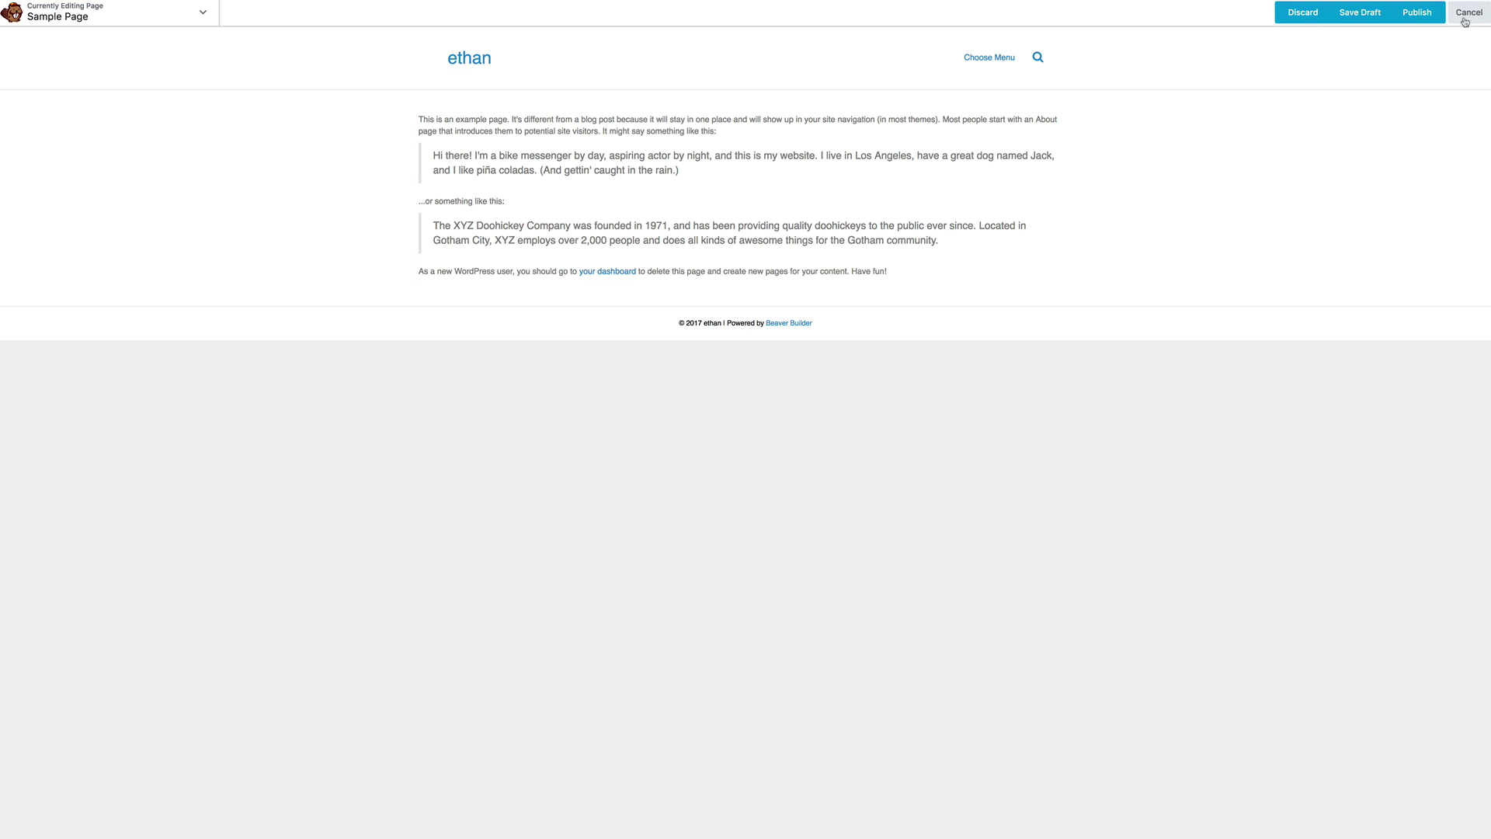
Publish the Sample Page, then enter 1200 as the Customizer's General › Layout Content Width.
{"action": "left_click", "coordinate": [1416, 13]}
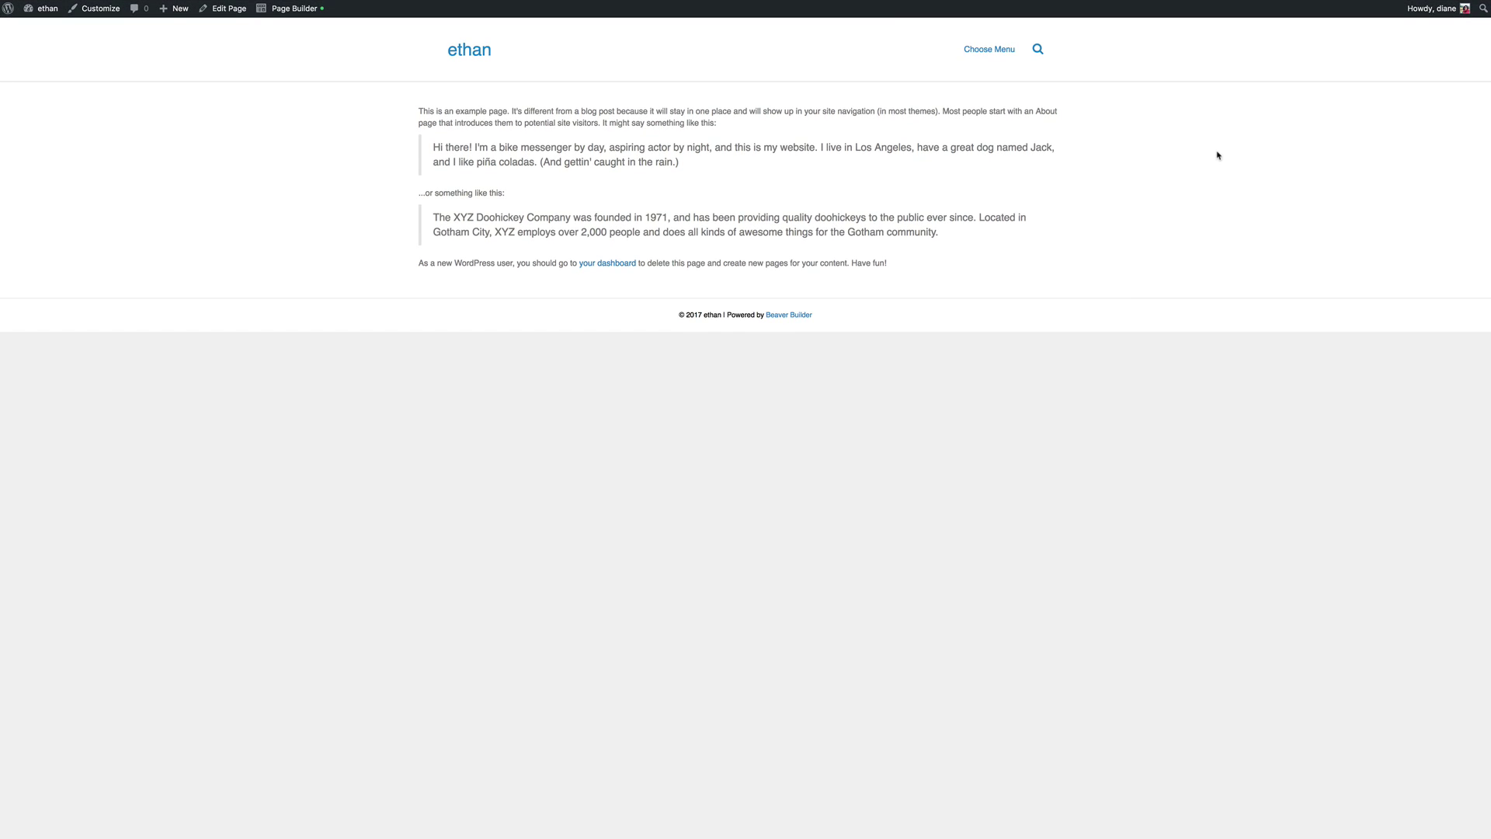
{"action": "left_click", "coordinate": [97, 12]}
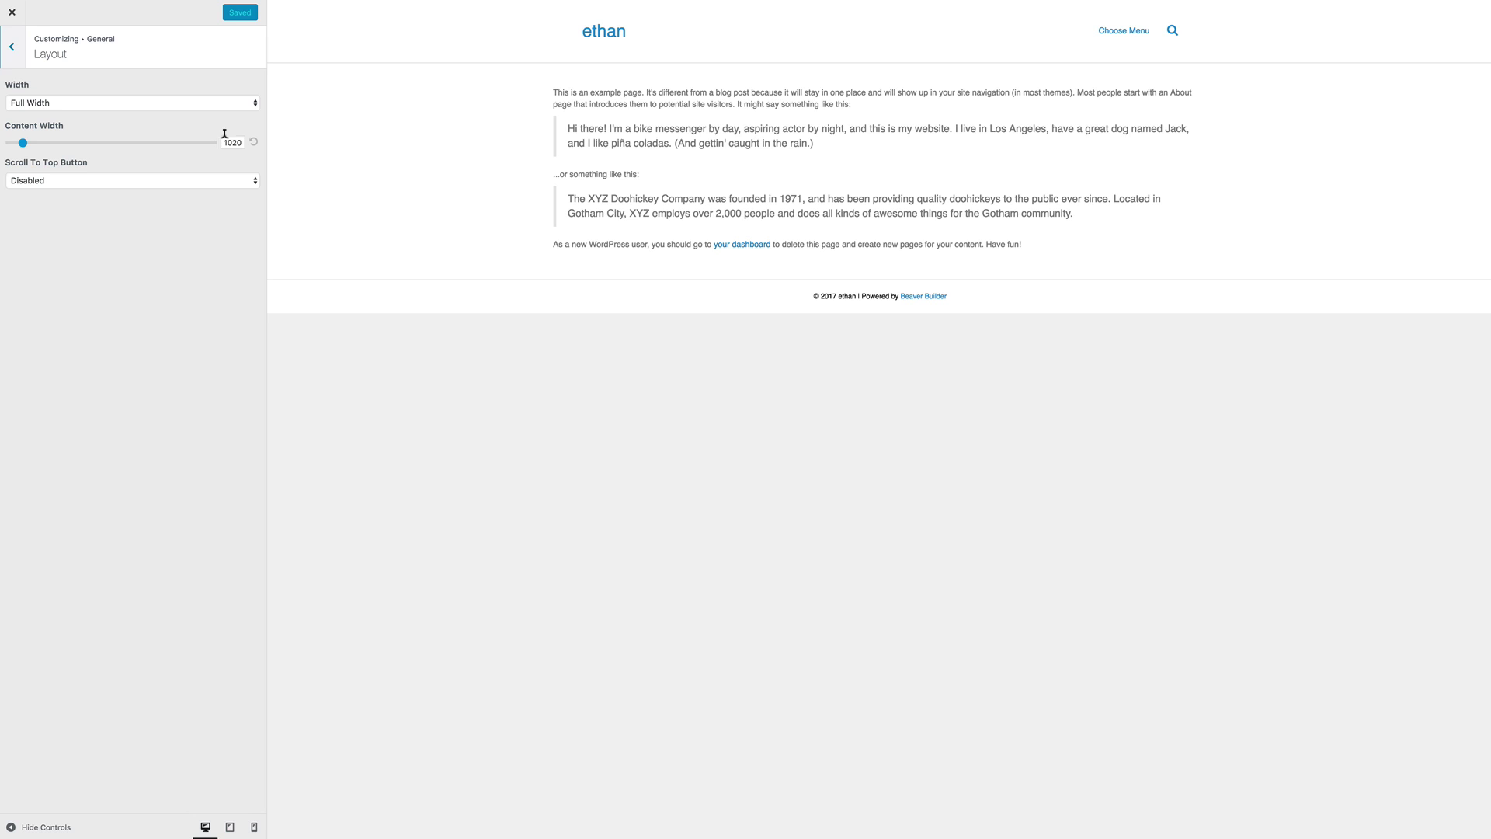
{"action": "double_click", "coordinate": [228, 142]}
{"action": "type", "text": "12"}
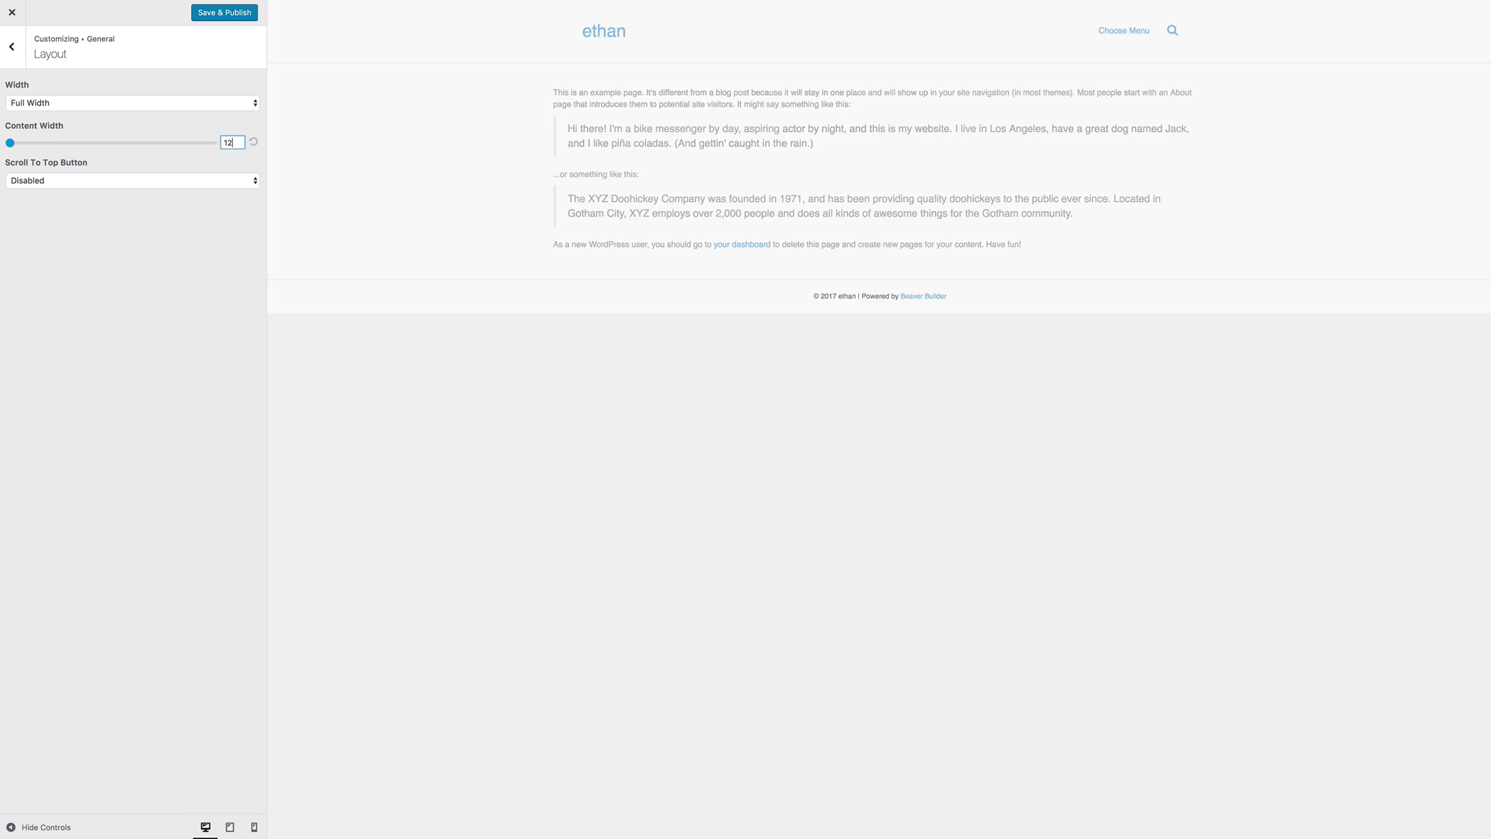
{"action": "type", "text": "00"}
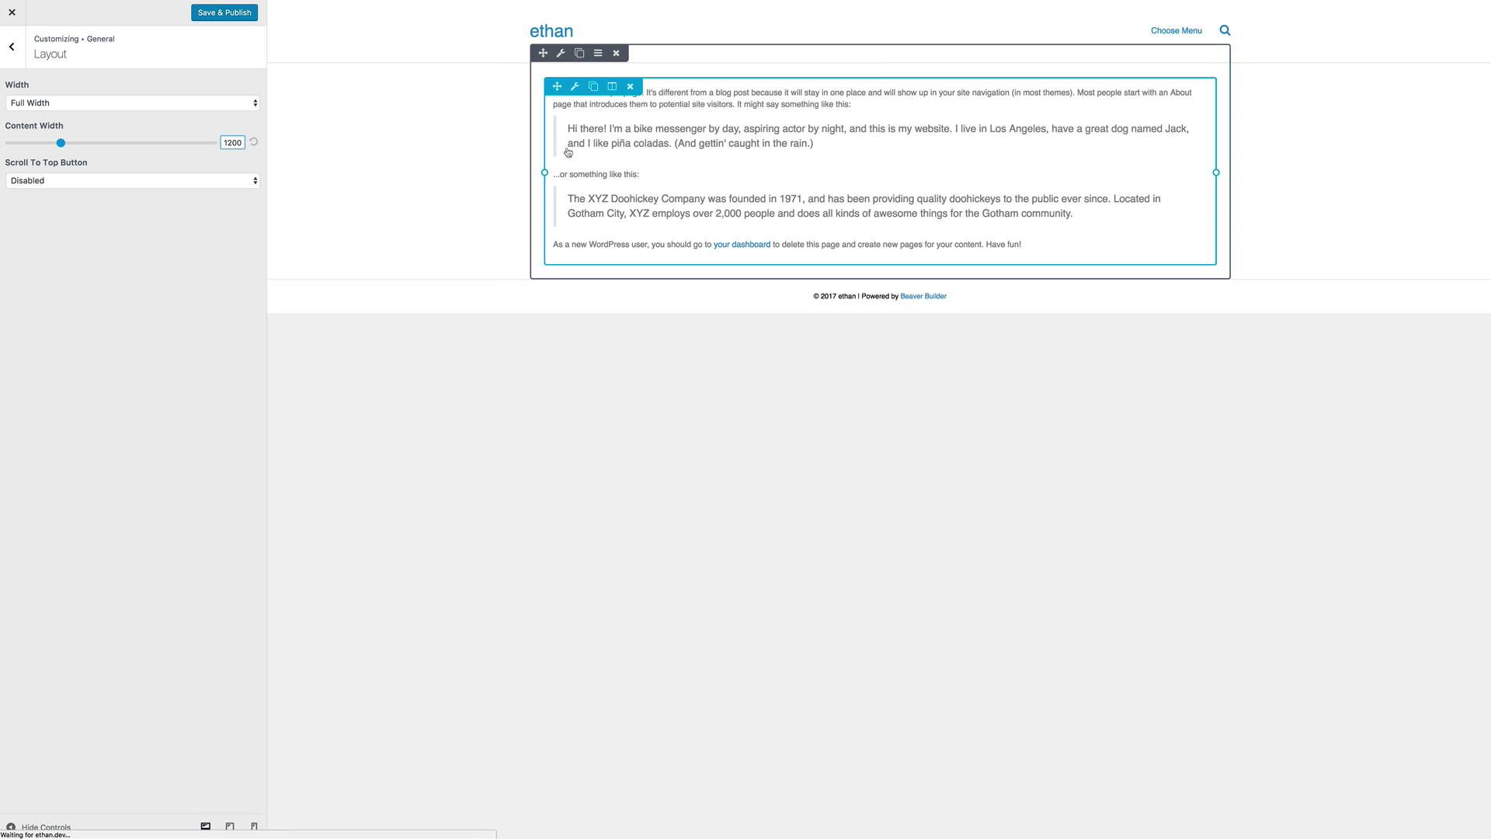
Save & Publish the 1200 content width and exit the Customizer.
{"action": "left_click", "coordinate": [222, 16]}
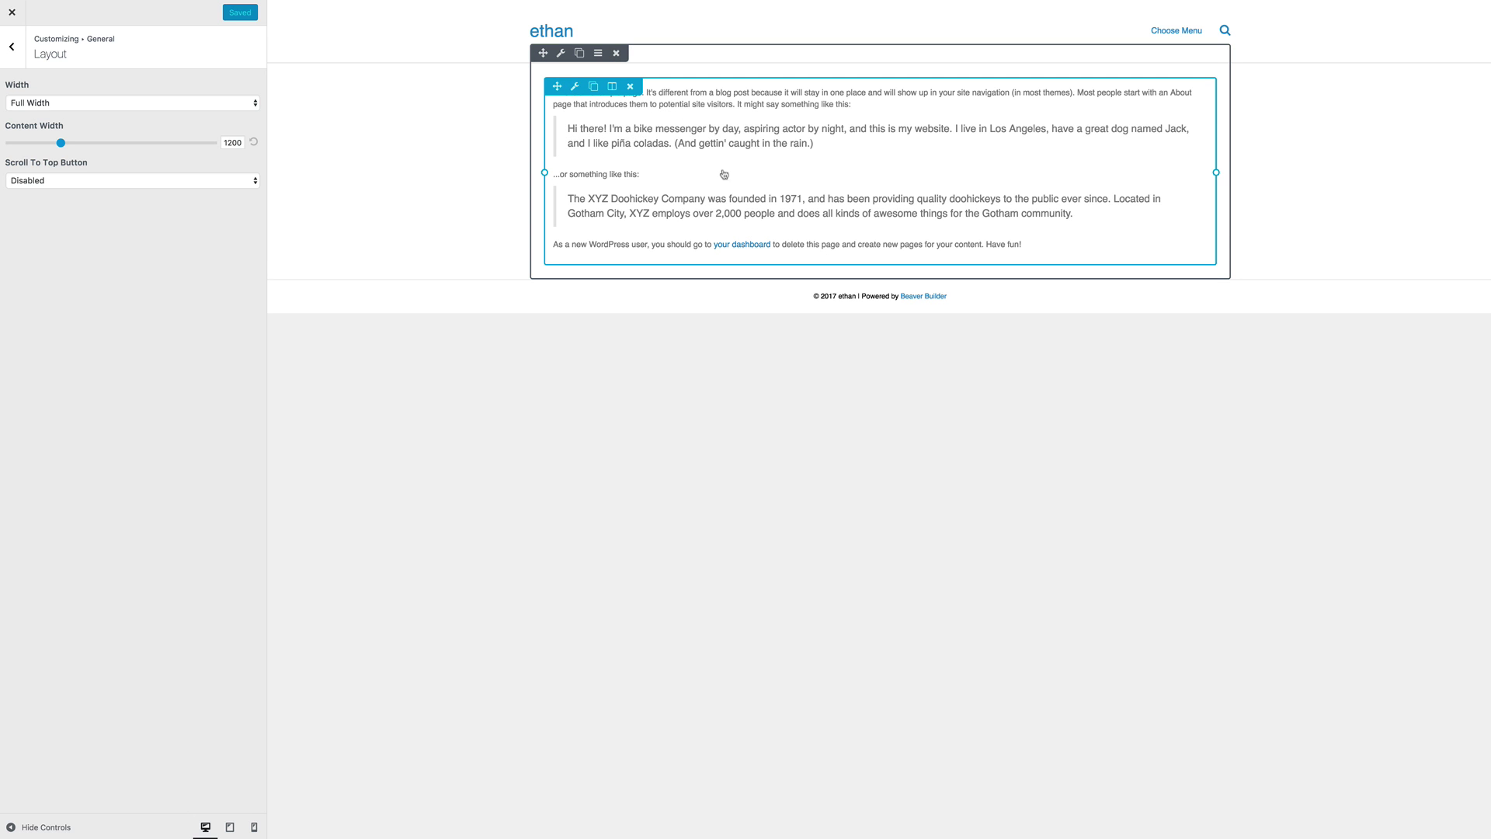
{"action": "left_click", "coordinate": [11, 11]}
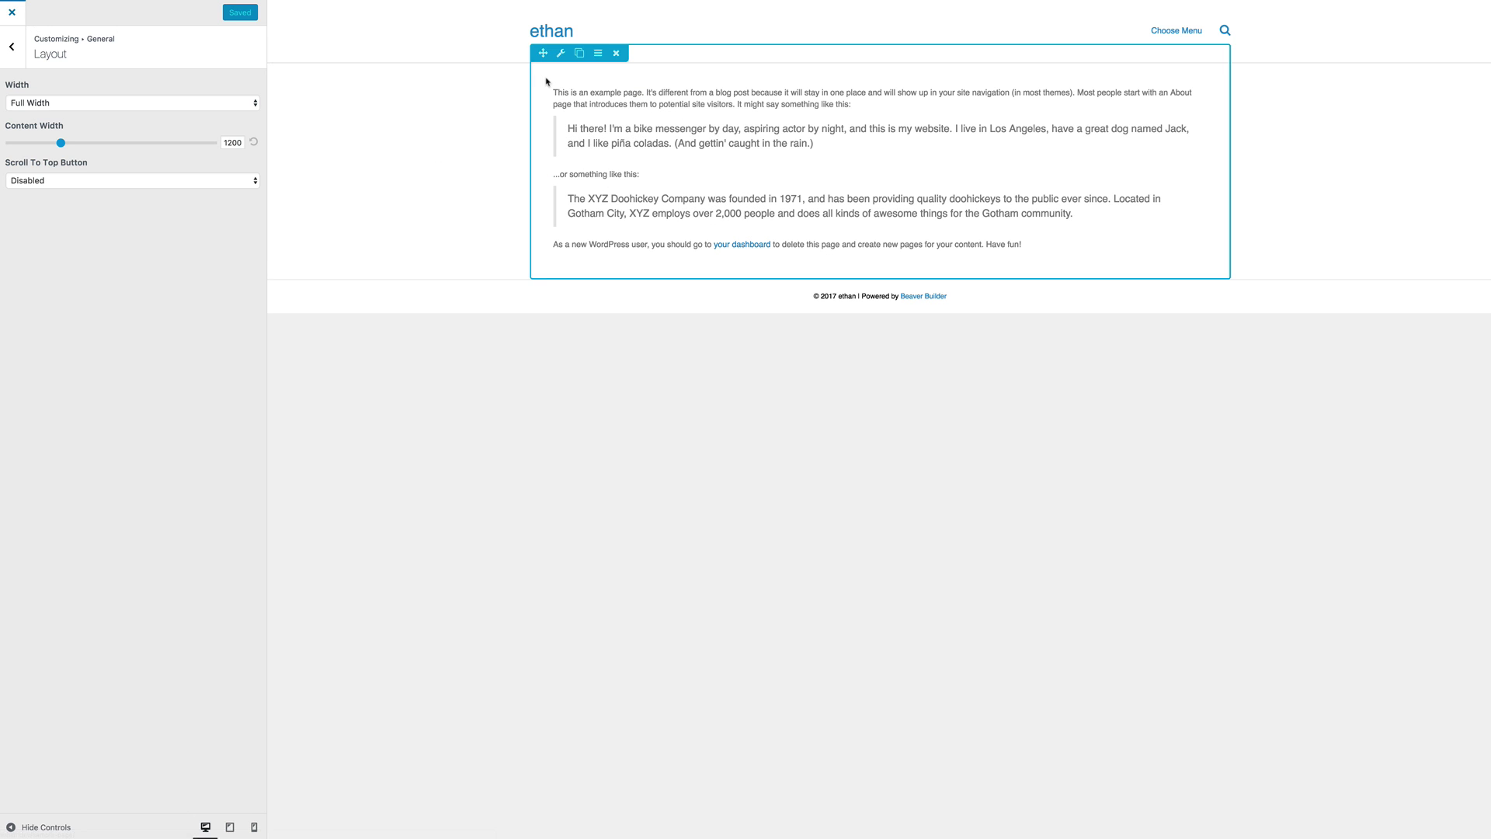